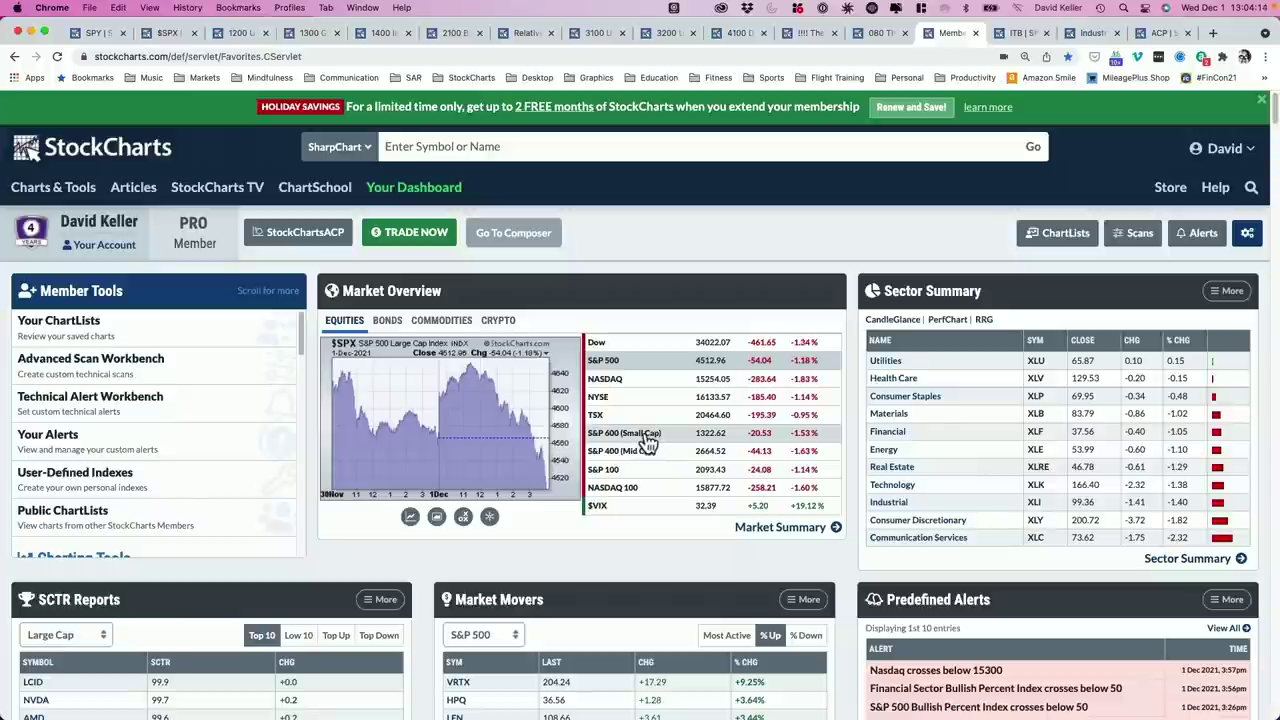
Show bonds in the Market Overview and preview the 10-Year Yield mini chart
{"action": "scroll", "coordinate": [650, 441], "scroll_direction": "down", "scroll_amount": 2}
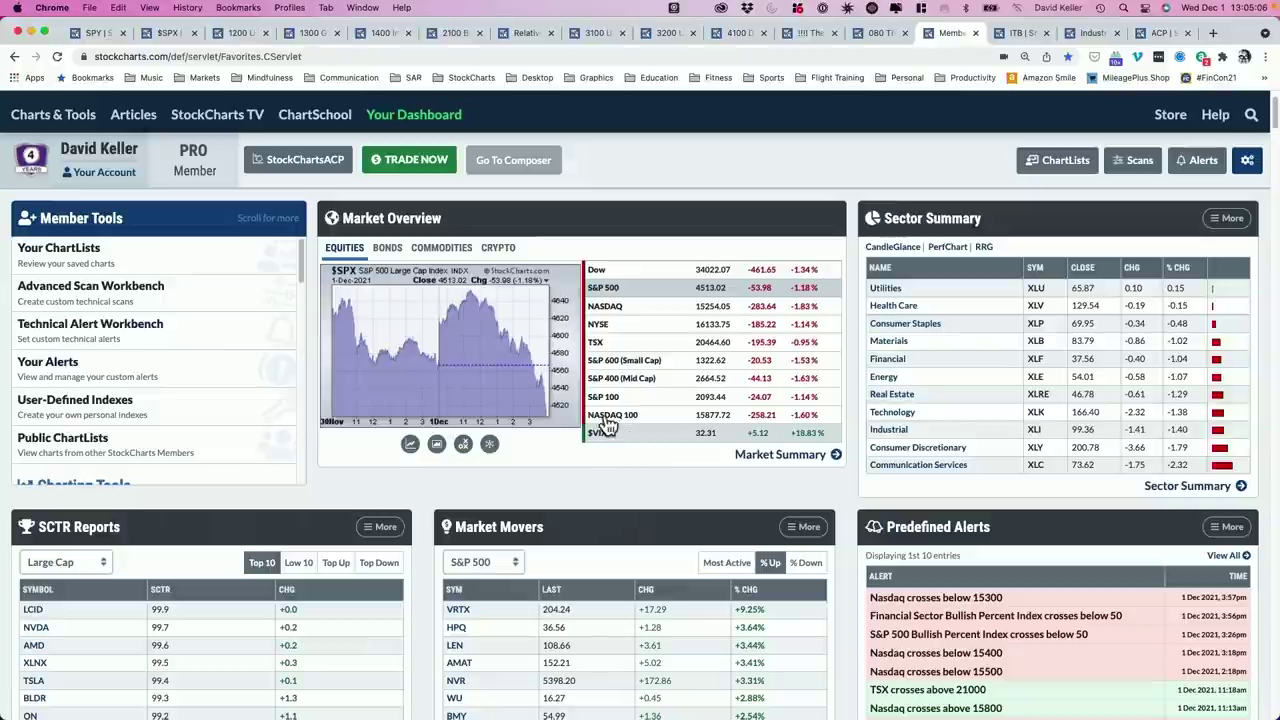
{"action": "left_click", "coordinate": [388, 250]}
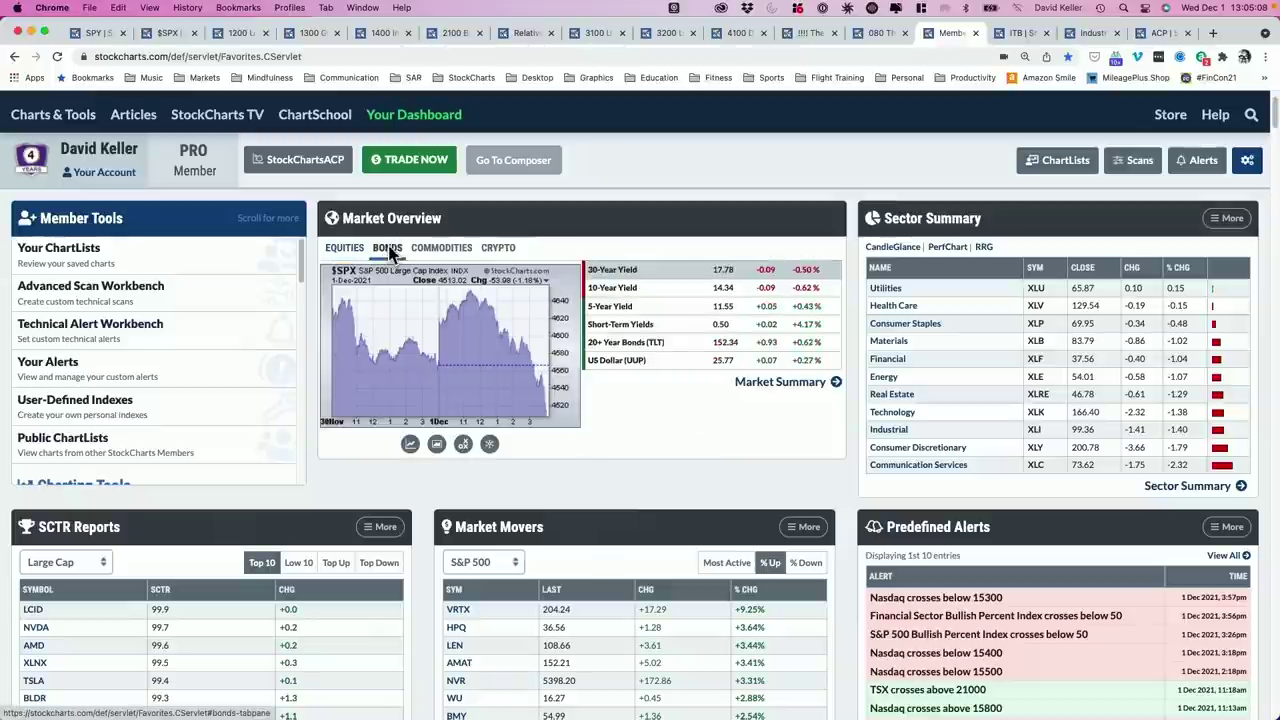
{"action": "left_click", "coordinate": [668, 290]}
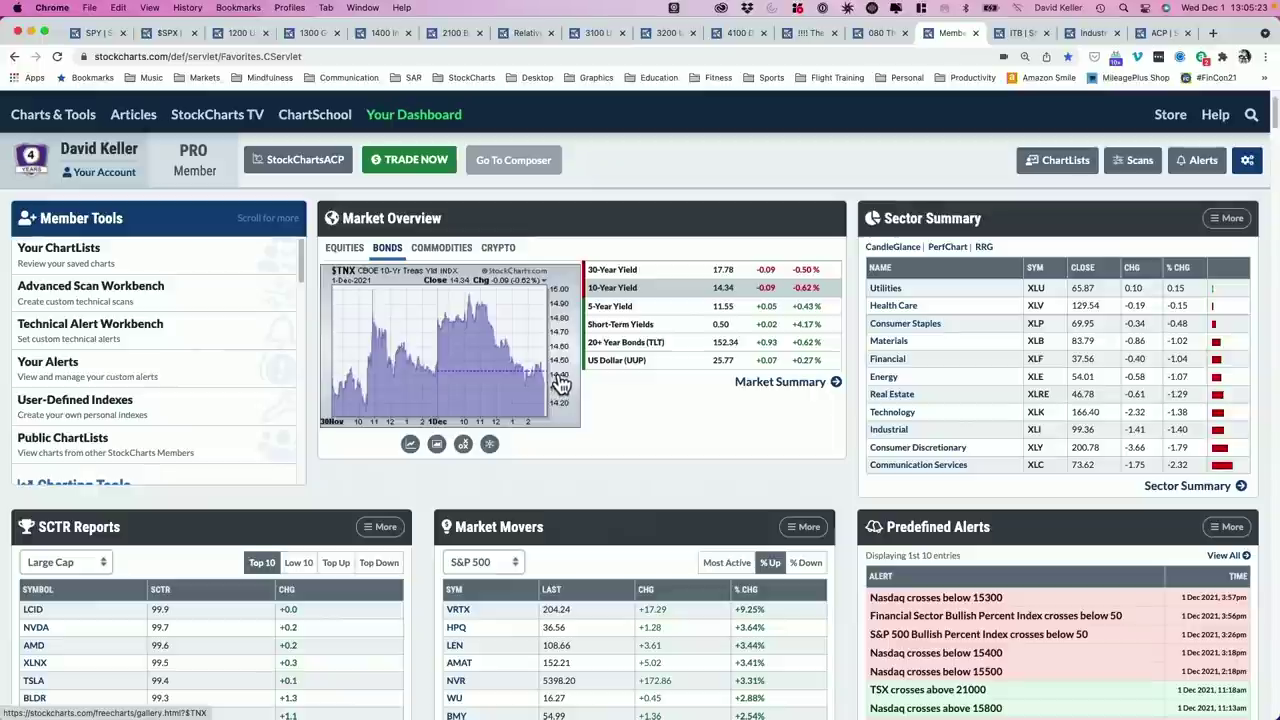
Review the commodities and crypto groups in the Market Overview, previewing the Gold, Bitcoin and Ethereum mini charts
{"action": "left_click", "coordinate": [442, 248]}
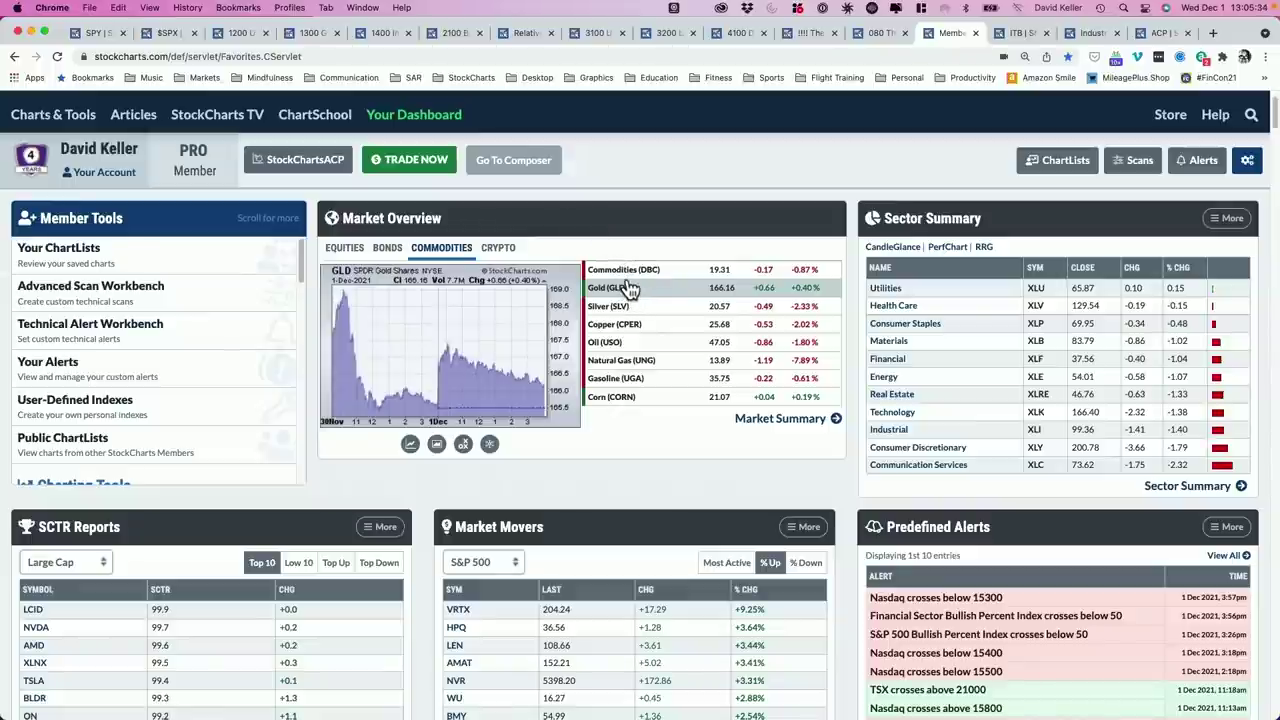
{"action": "left_click", "coordinate": [490, 250]}
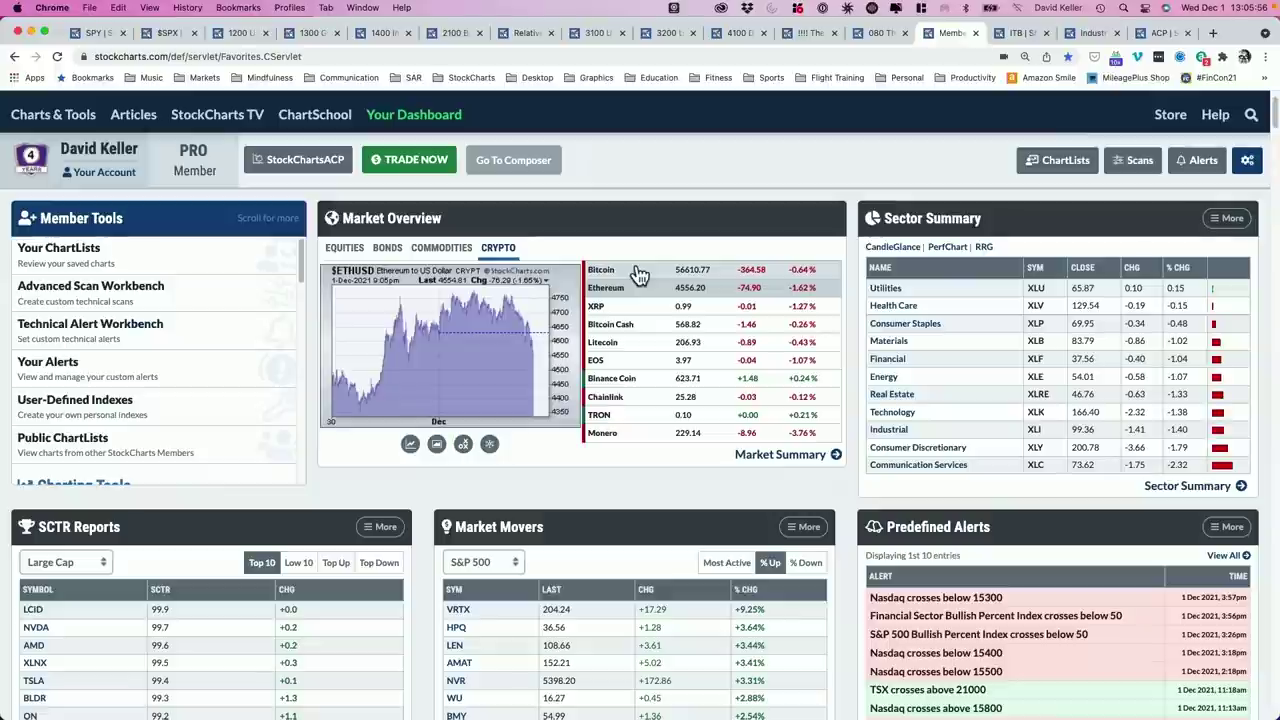
{"action": "mouse_move", "coordinate": [638, 275]}
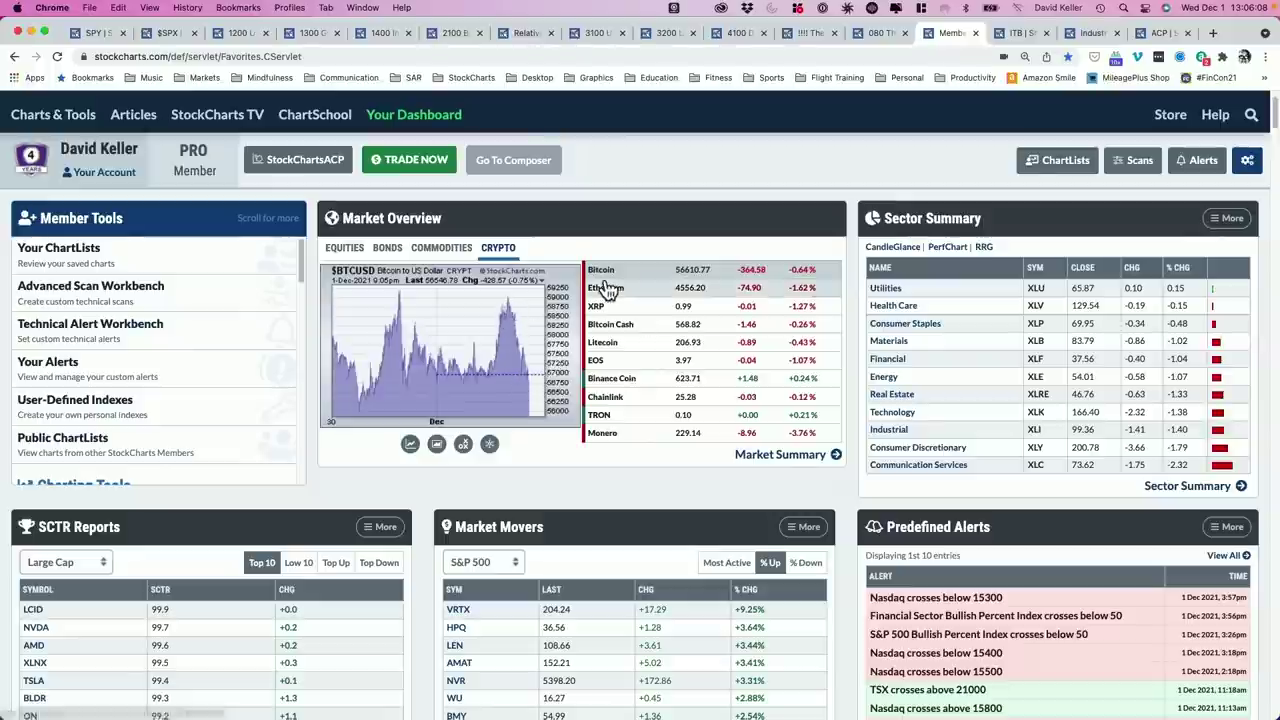
{"action": "mouse_move", "coordinate": [605, 287]}
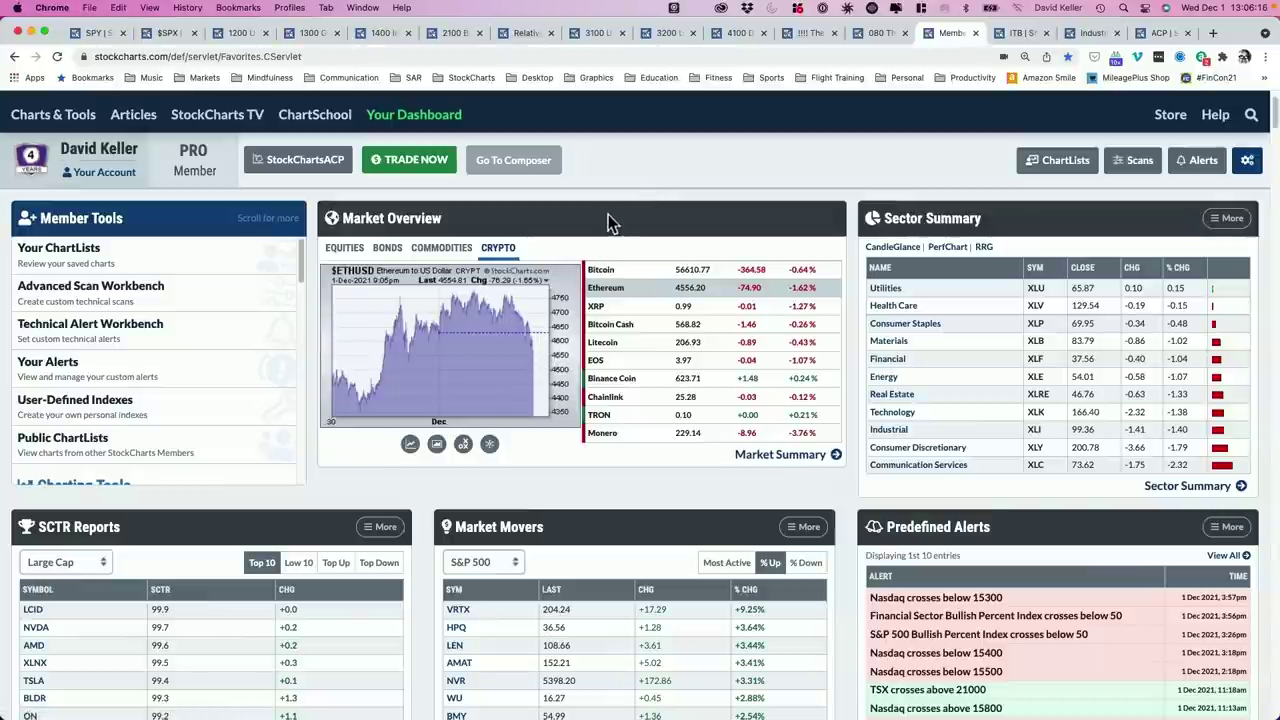
Return the Market Overview to equities and reload the already open $SPX daily SharpChart page
{"action": "left_click", "coordinate": [360, 248]}
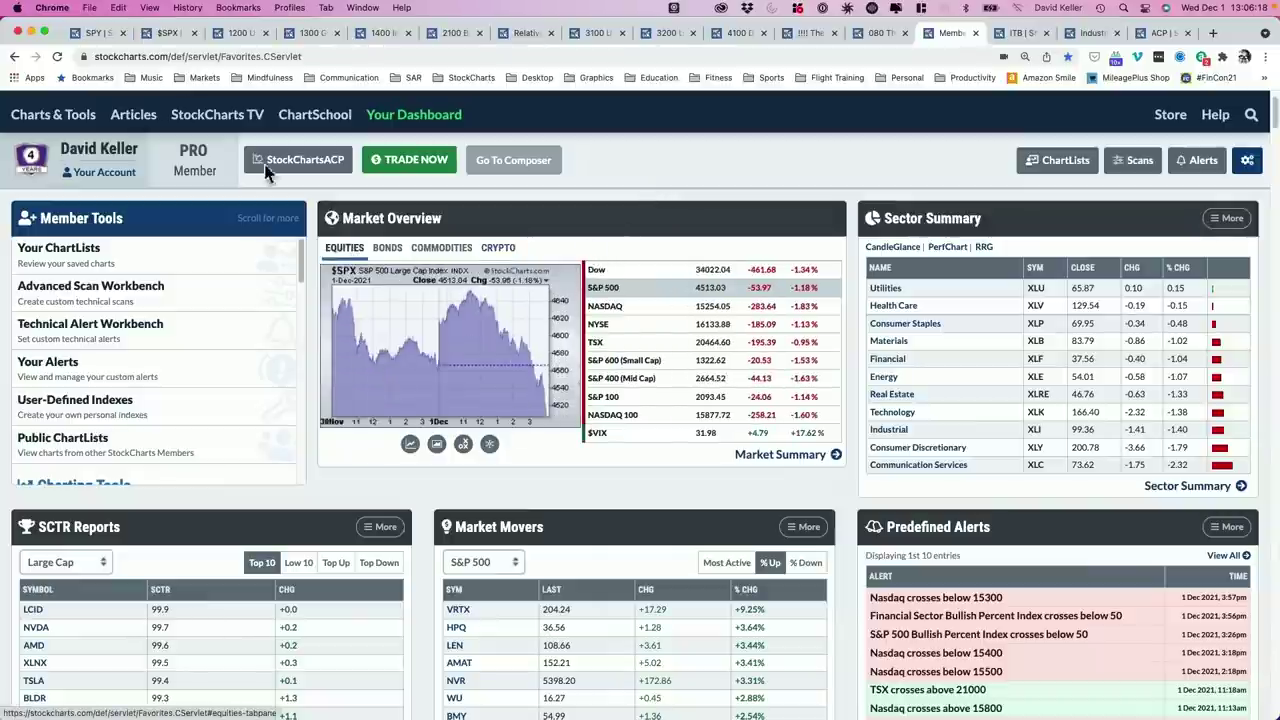
{"action": "left_click", "coordinate": [168, 32]}
{"action": "key", "text": "super+r"}
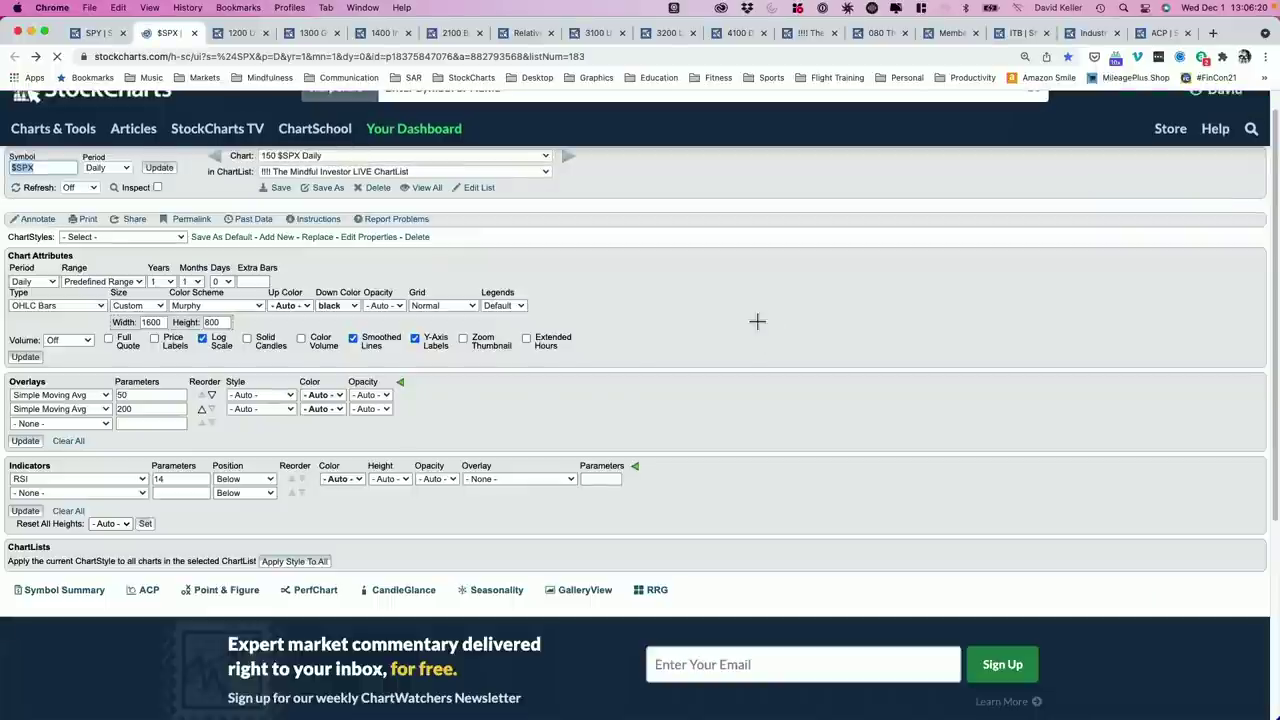
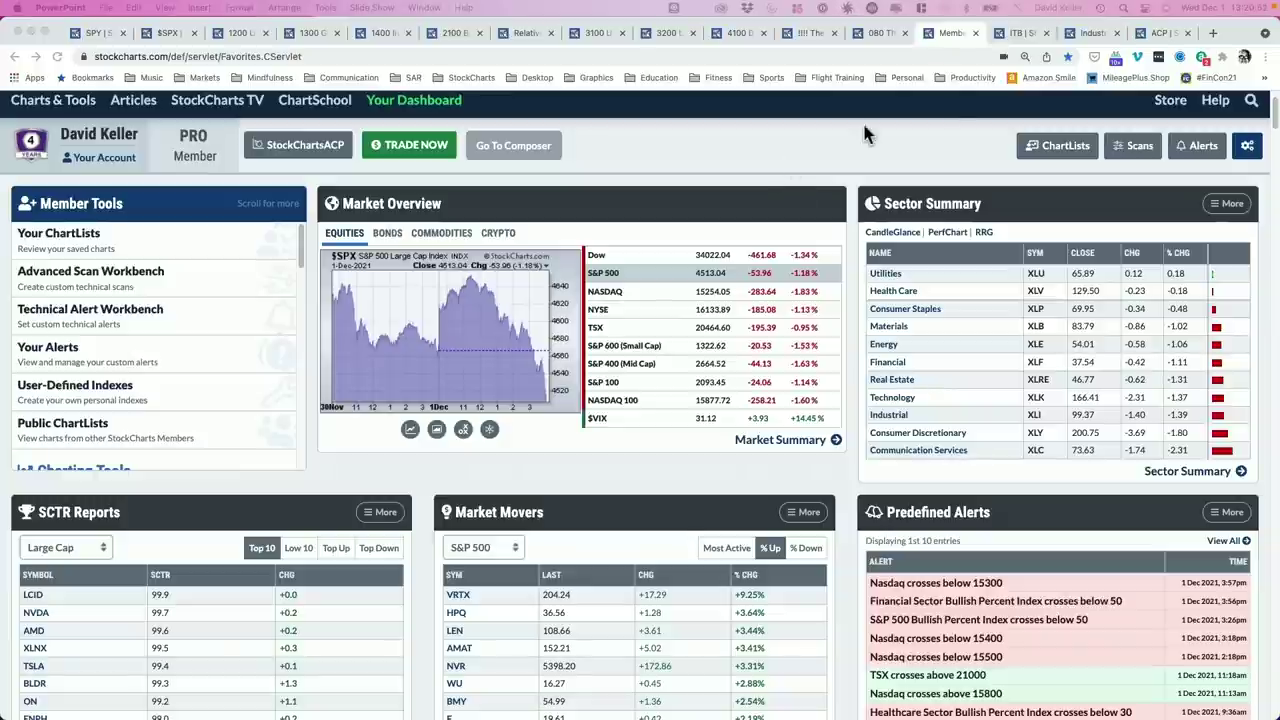
Show the Industry Summary in Chart View and preview the Communication Services industry charts, ending with Internet ($DJUSNS)
{"action": "left_click", "coordinate": [1093, 36]}
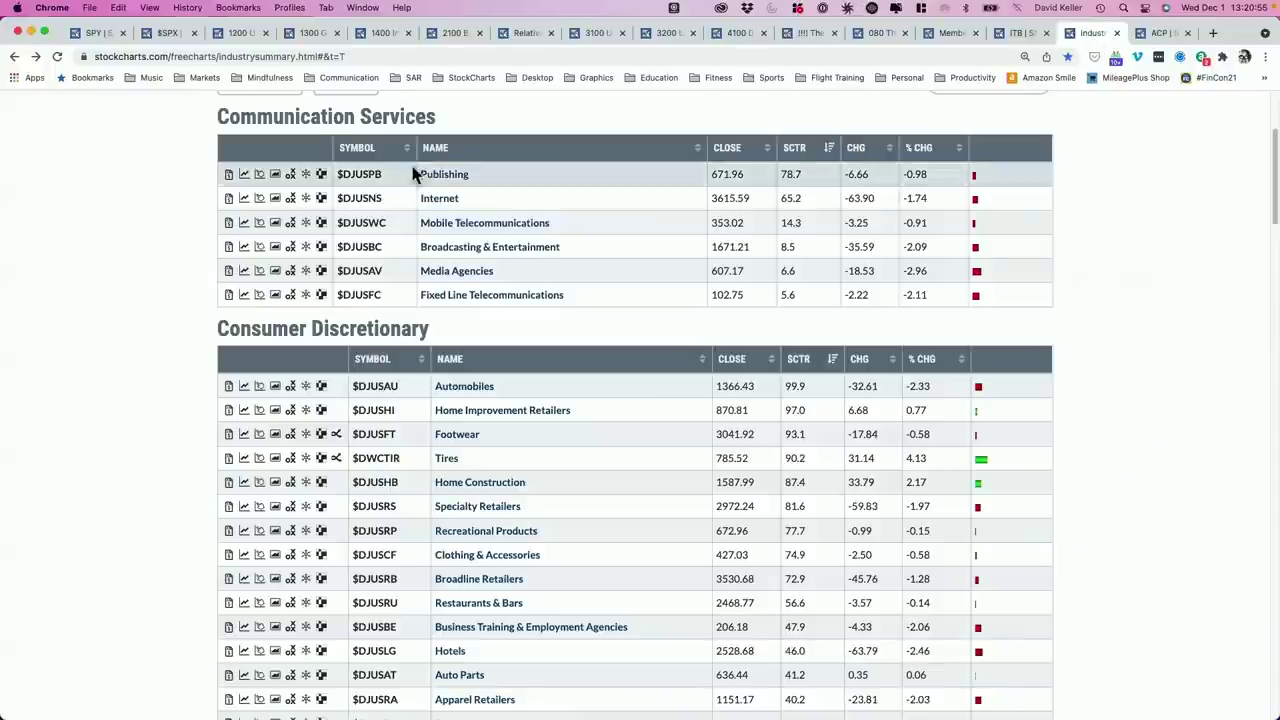
{"action": "scroll", "coordinate": [350, 230], "scroll_direction": "up", "scroll_amount": 5}
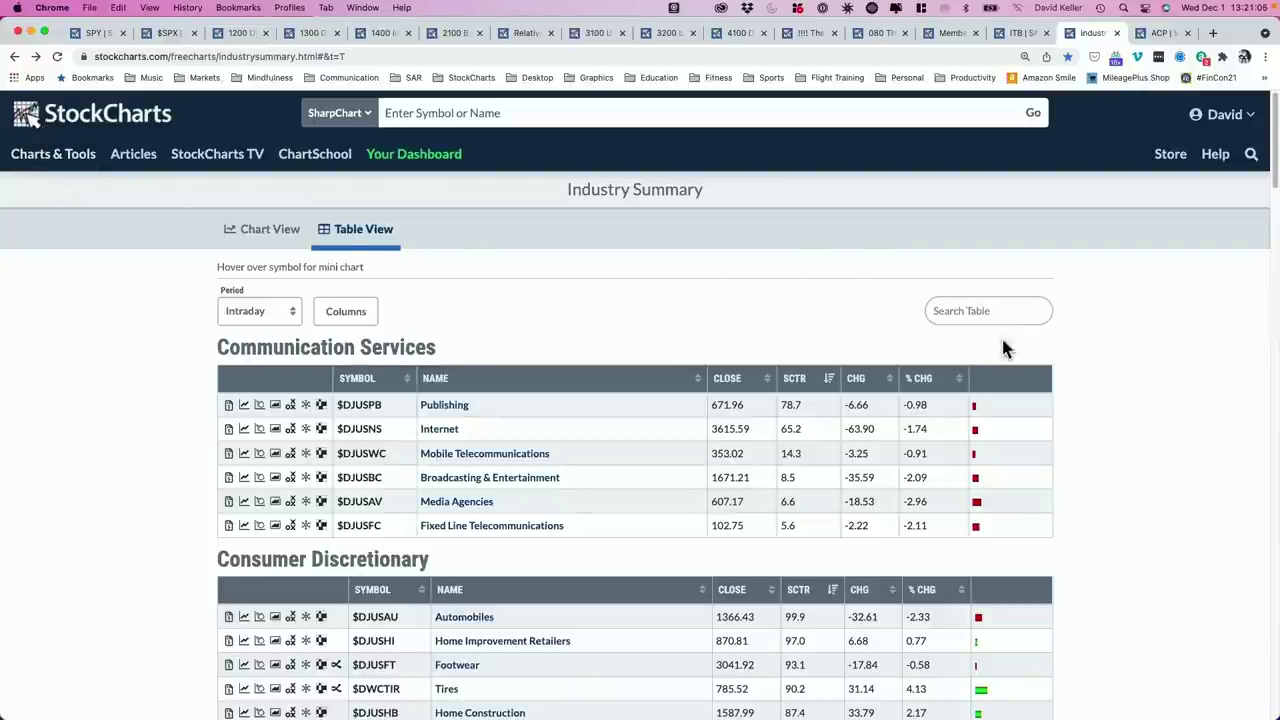
{"action": "left_click", "coordinate": [262, 238]}
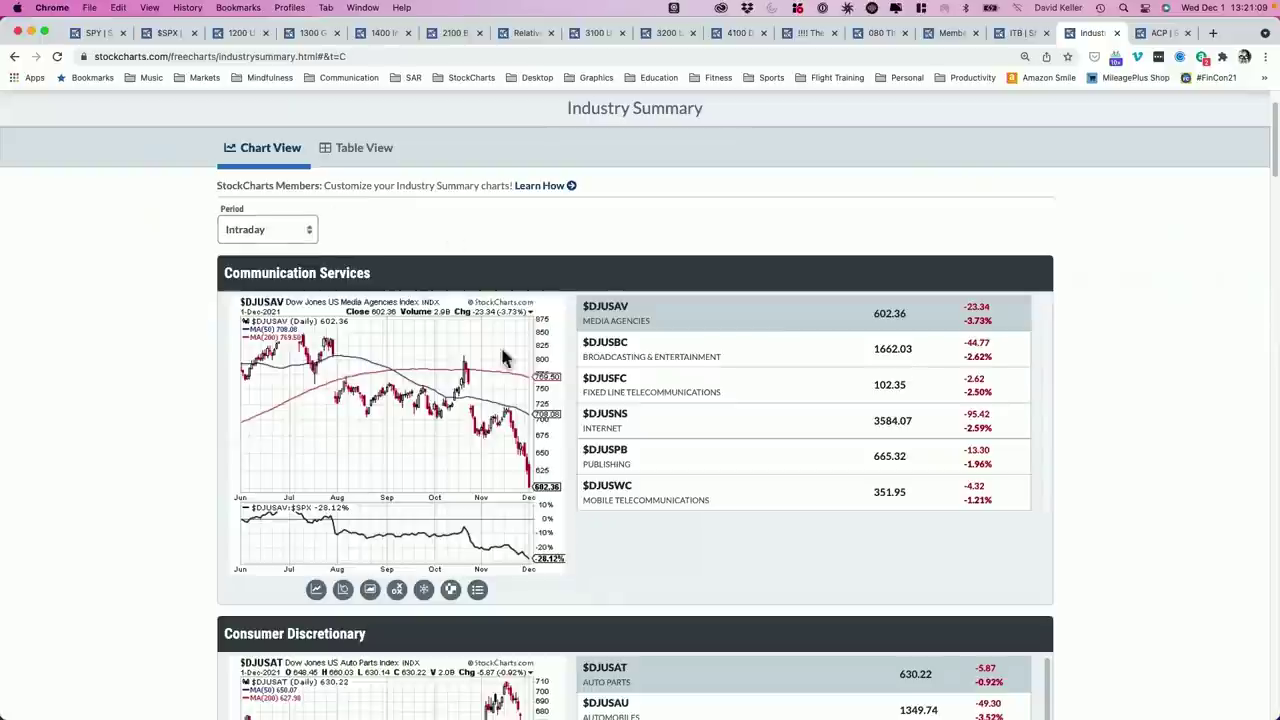
{"action": "left_click", "coordinate": [654, 390]}
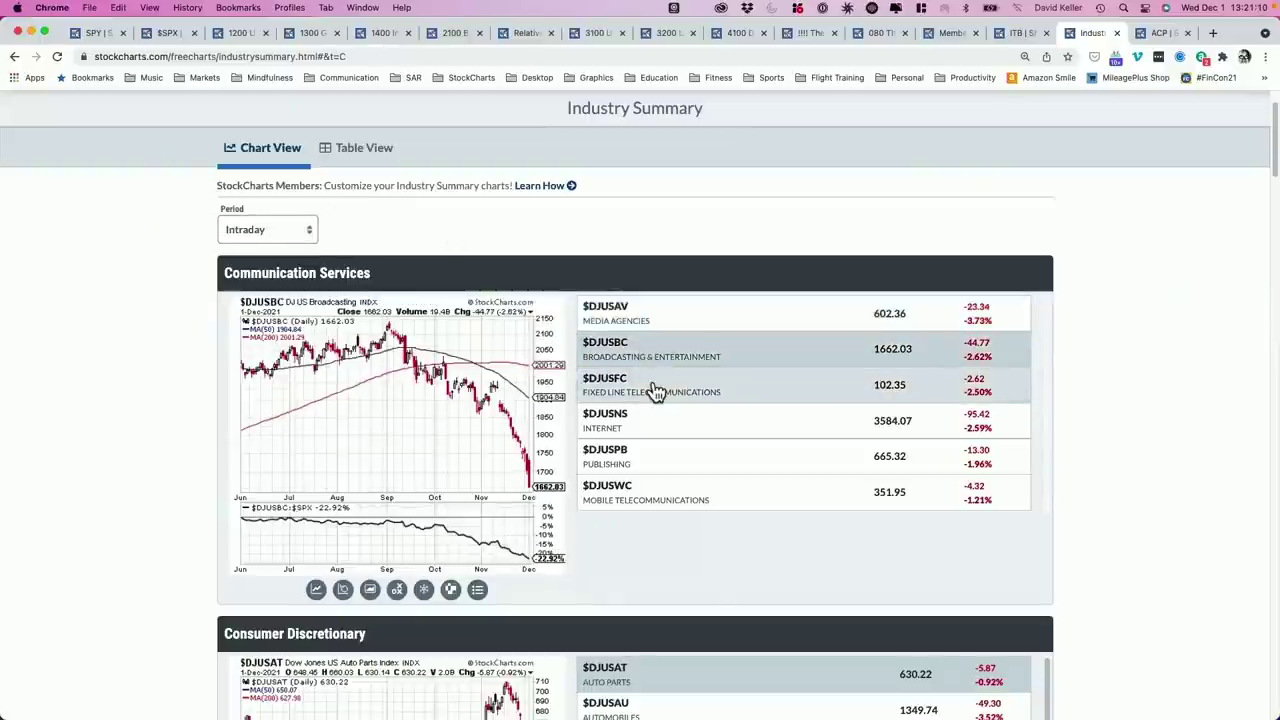
{"action": "left_click", "coordinate": [650, 438]}
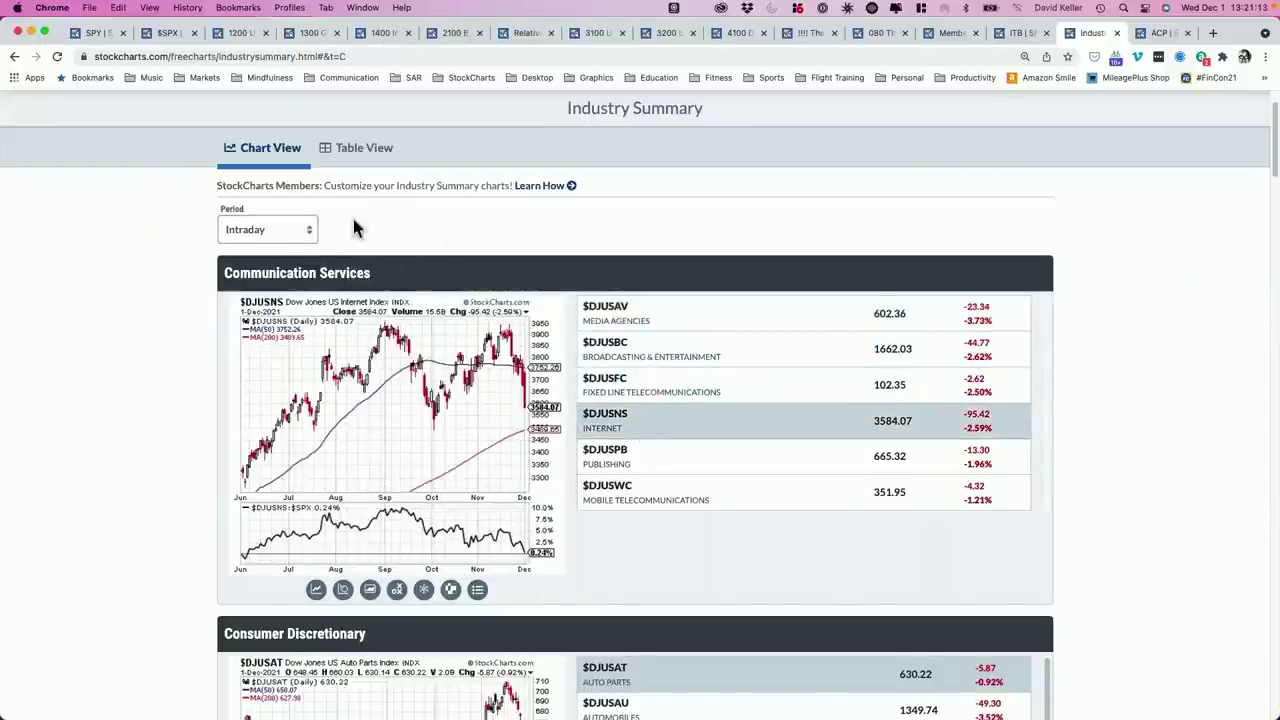
Switch the Industry Summary to Table View and sort the industries by SCTR from highest to lowest
{"action": "left_click", "coordinate": [345, 150]}
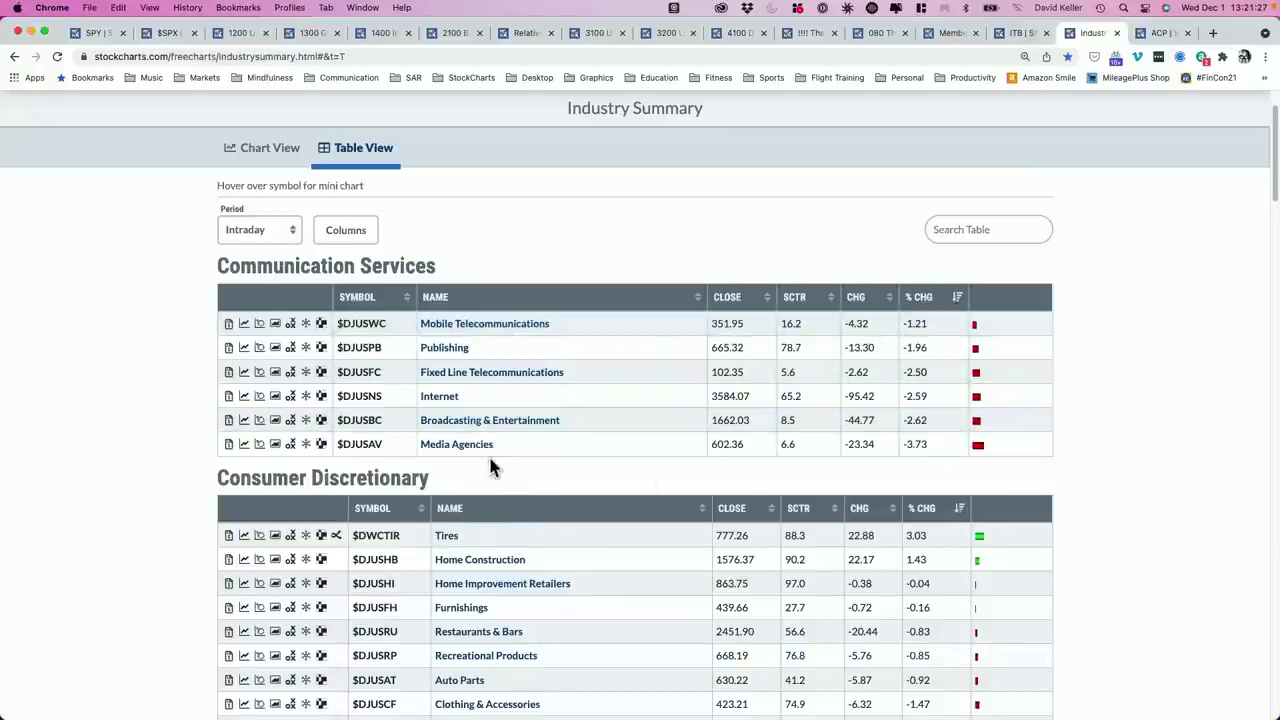
{"action": "left_click", "coordinate": [795, 298]}
{"action": "left_click", "coordinate": [797, 303]}
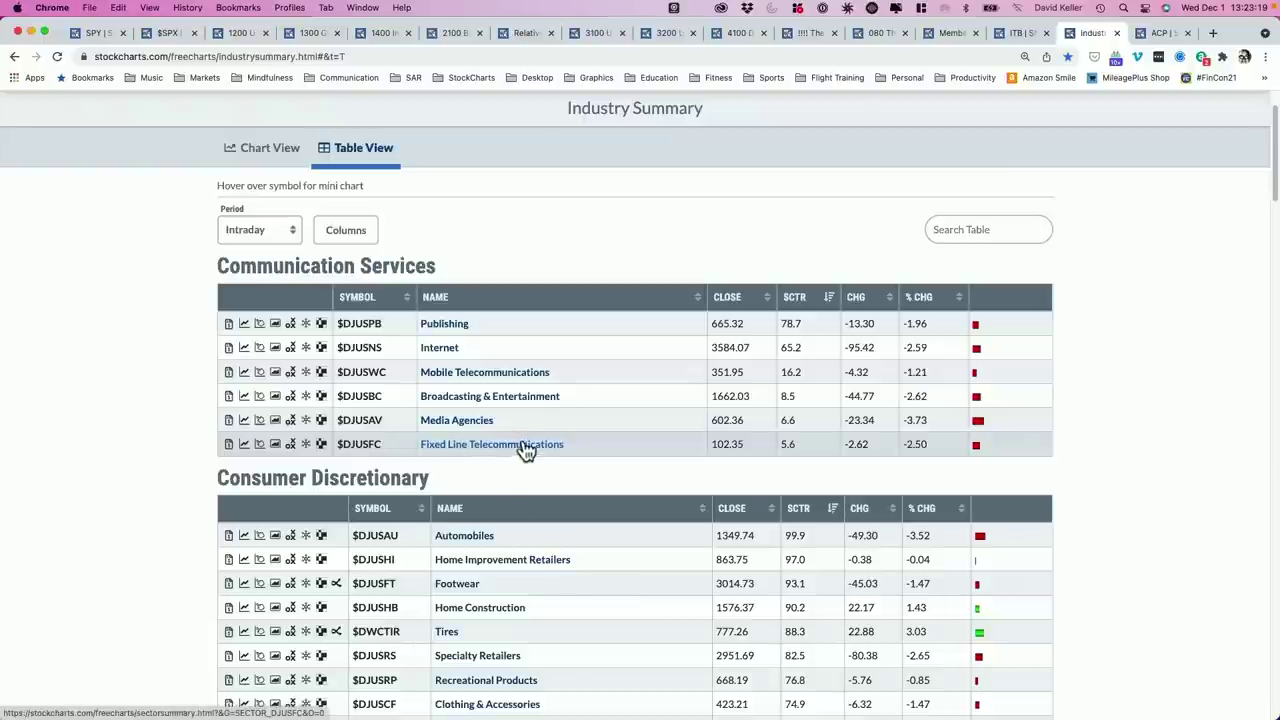
Load the symbol T in the SharpChart and examine its price, RSI and T:SPY relative strength panels
{"action": "left_click", "coordinate": [1010, 33]}
{"action": "left_click", "coordinate": [790, 147]}
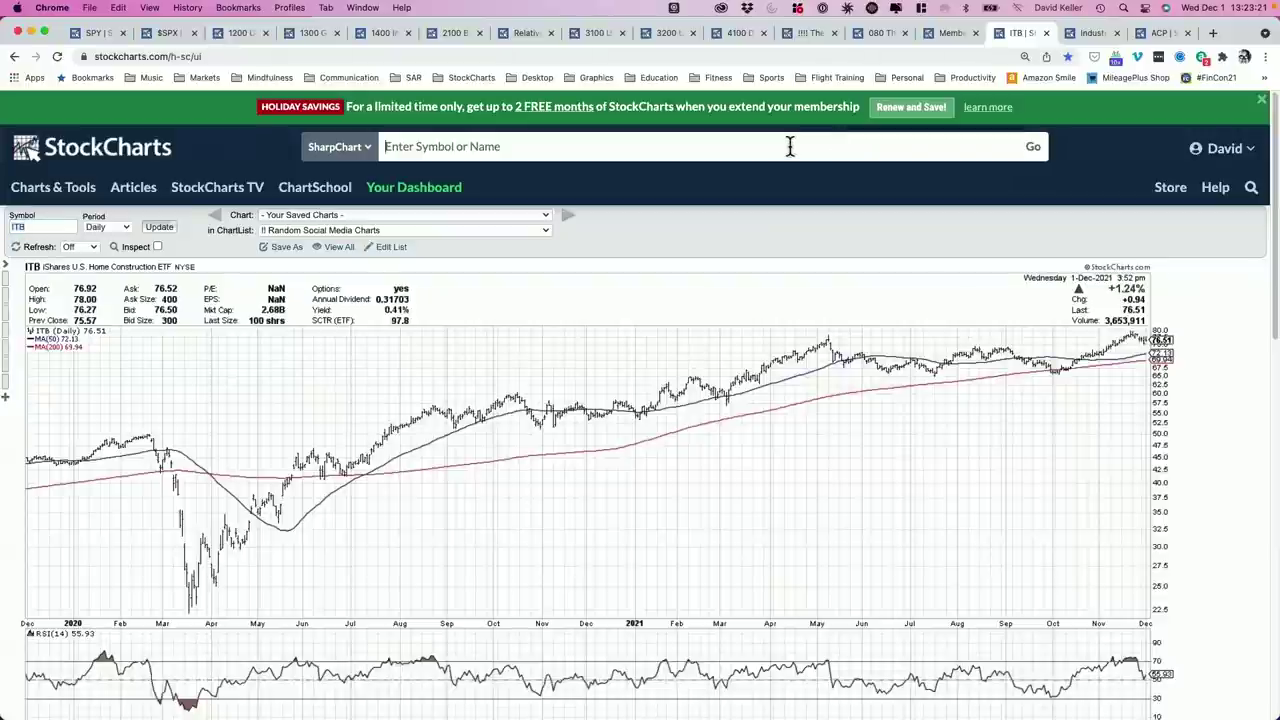
{"action": "type", "text": "t"}
{"action": "key", "text": "Return"}
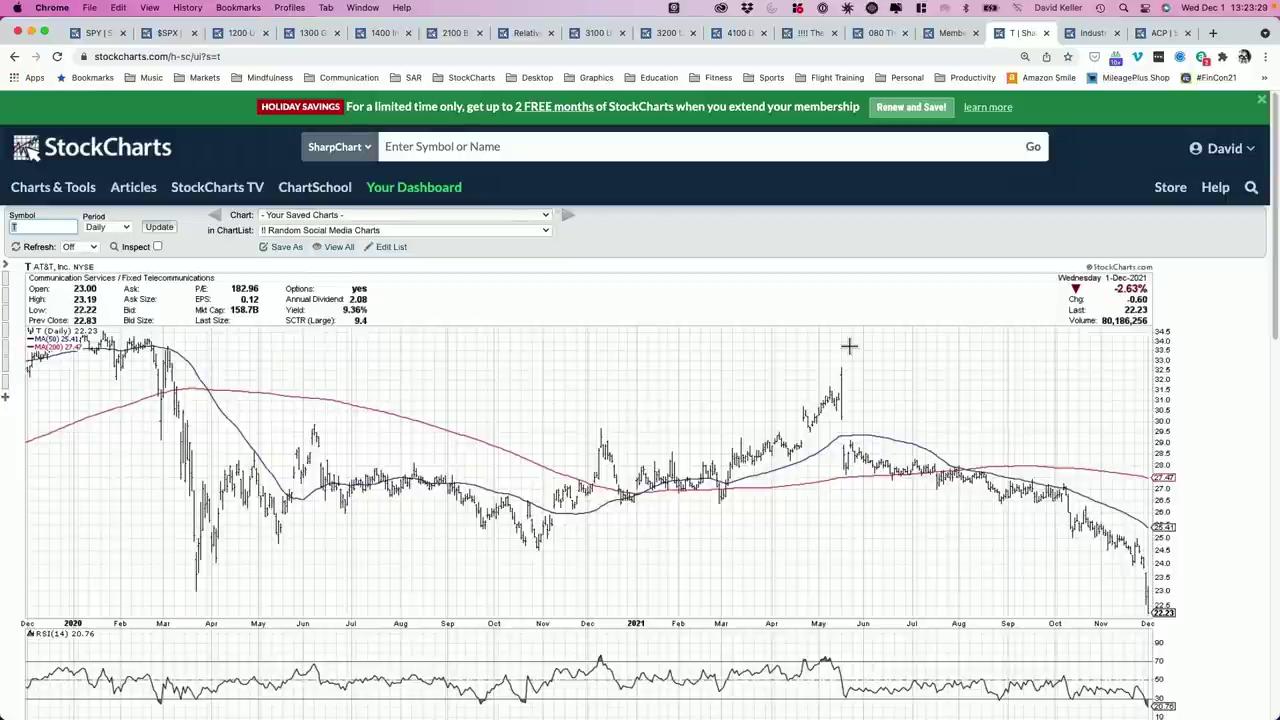
{"action": "scroll", "coordinate": [848, 346], "scroll_direction": "down", "scroll_amount": 3}
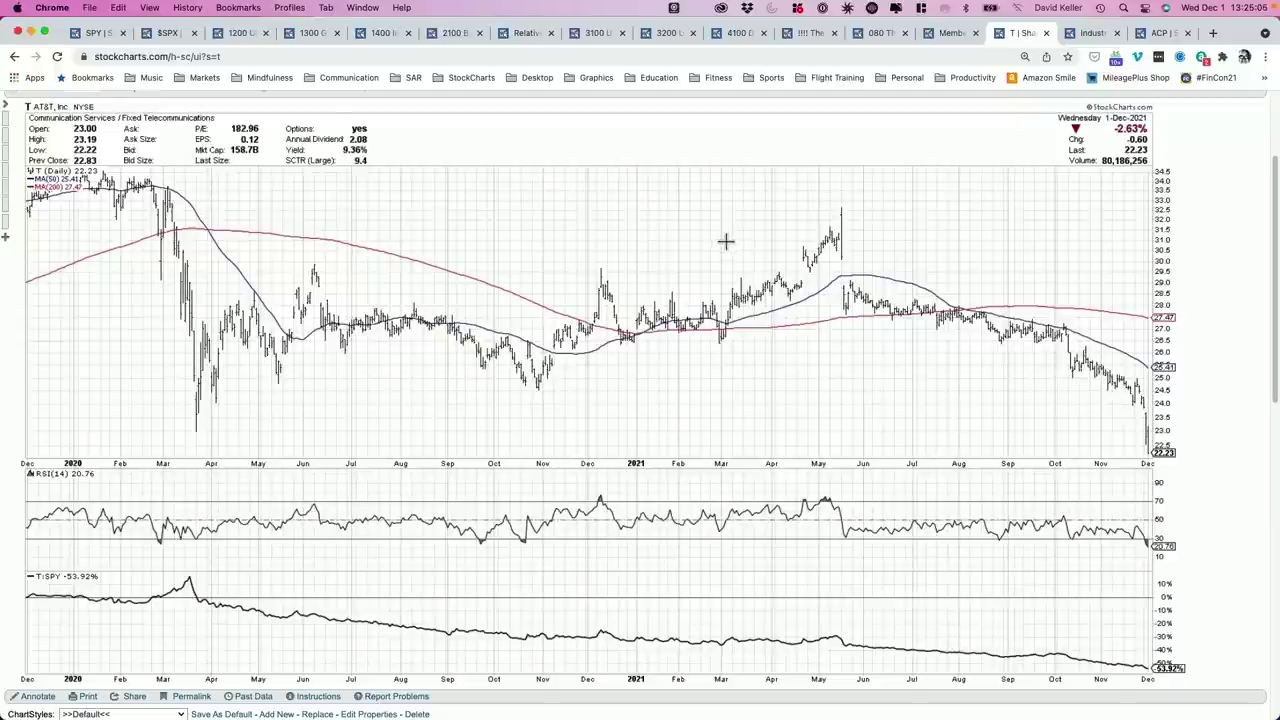
Load the symbol FB in the SharpChart and examine its price, RSI and FB:SPY relative strength panels
{"action": "scroll", "coordinate": [550, 215], "scroll_direction": "up", "scroll_amount": 5}
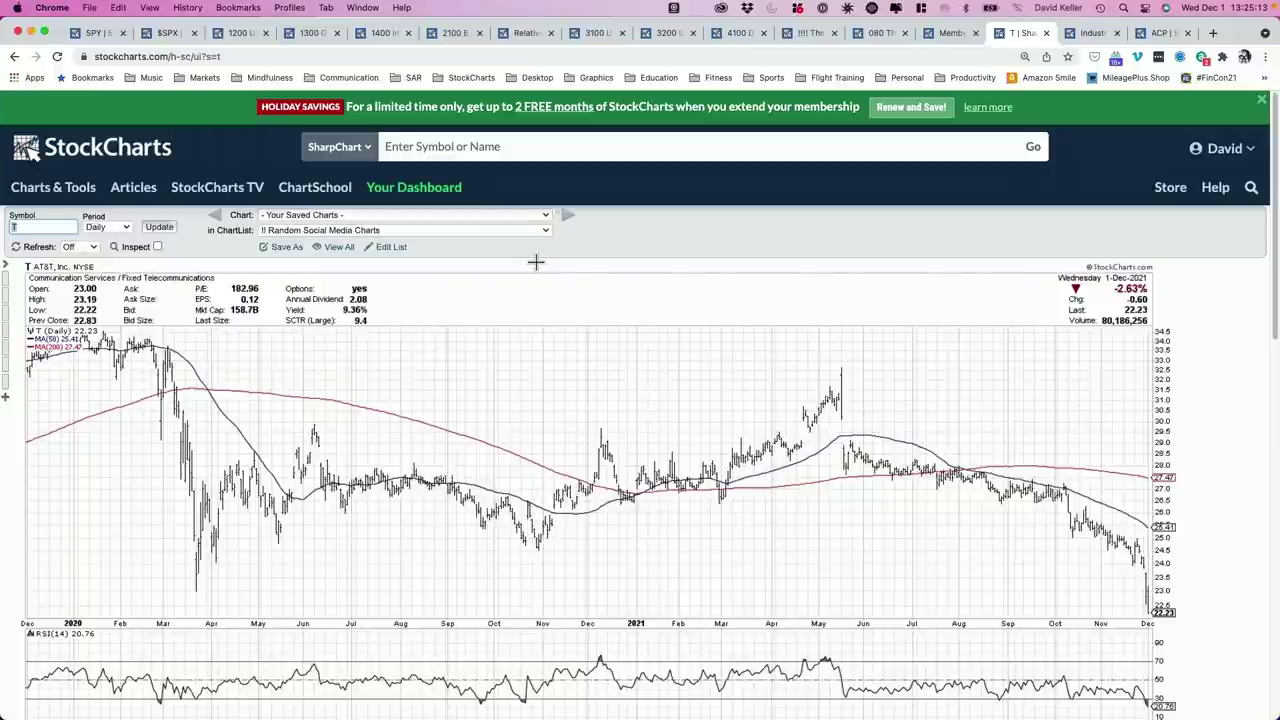
{"action": "left_click", "coordinate": [600, 149]}
{"action": "type", "text": "fb"}
{"action": "key", "text": "Return"}
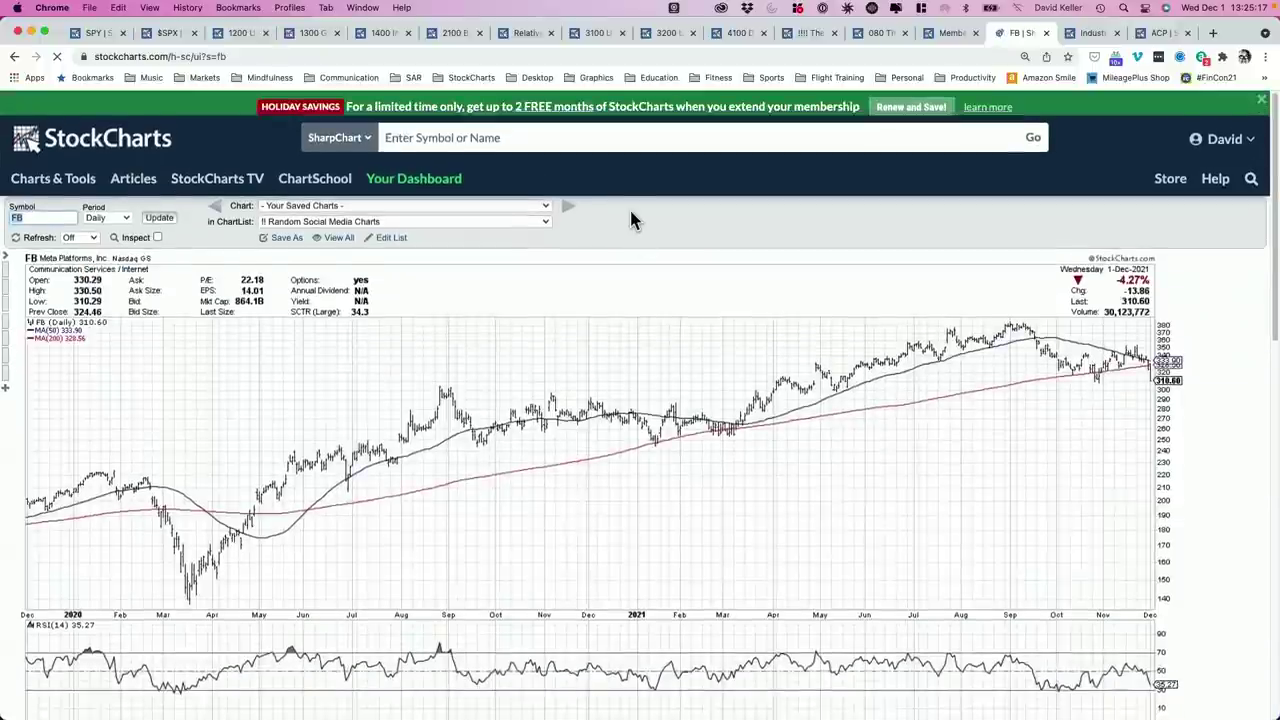
{"action": "scroll", "coordinate": [630, 220], "scroll_direction": "down", "scroll_amount": 2}
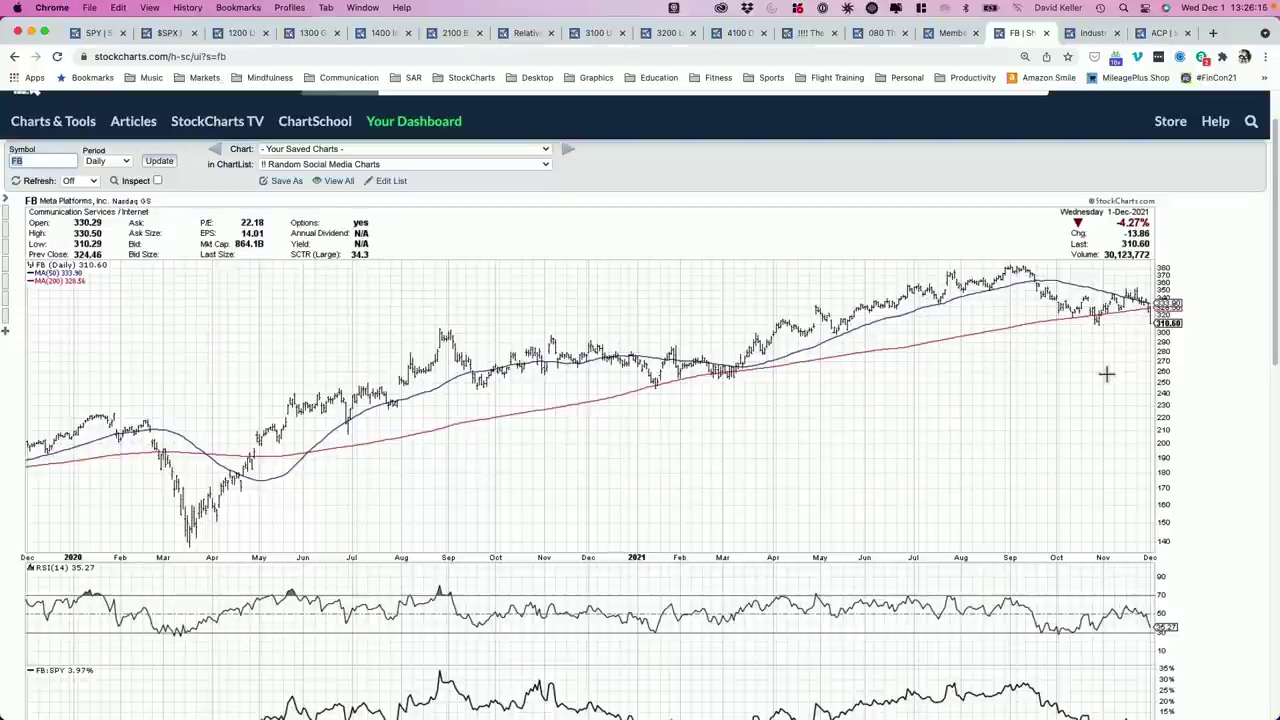
{"action": "scroll", "coordinate": [1062, 453], "scroll_direction": "down", "scroll_amount": 1}
{"action": "scroll", "coordinate": [1062, 455], "scroll_direction": "down", "scroll_amount": 2}
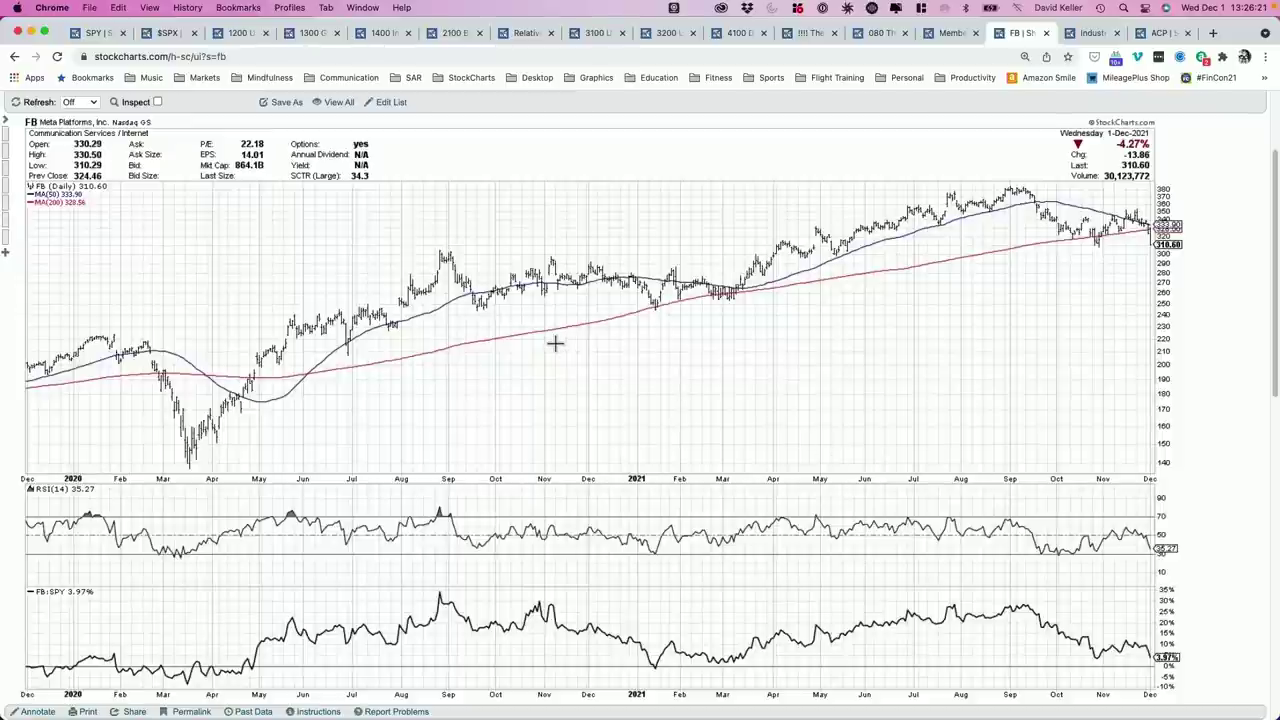
Load the symbol ATVI in the SharpChart and examine its price, RSI and ATVI:SPY relative strength panels
{"action": "scroll", "coordinate": [562, 346], "scroll_direction": "up", "scroll_amount": 5}
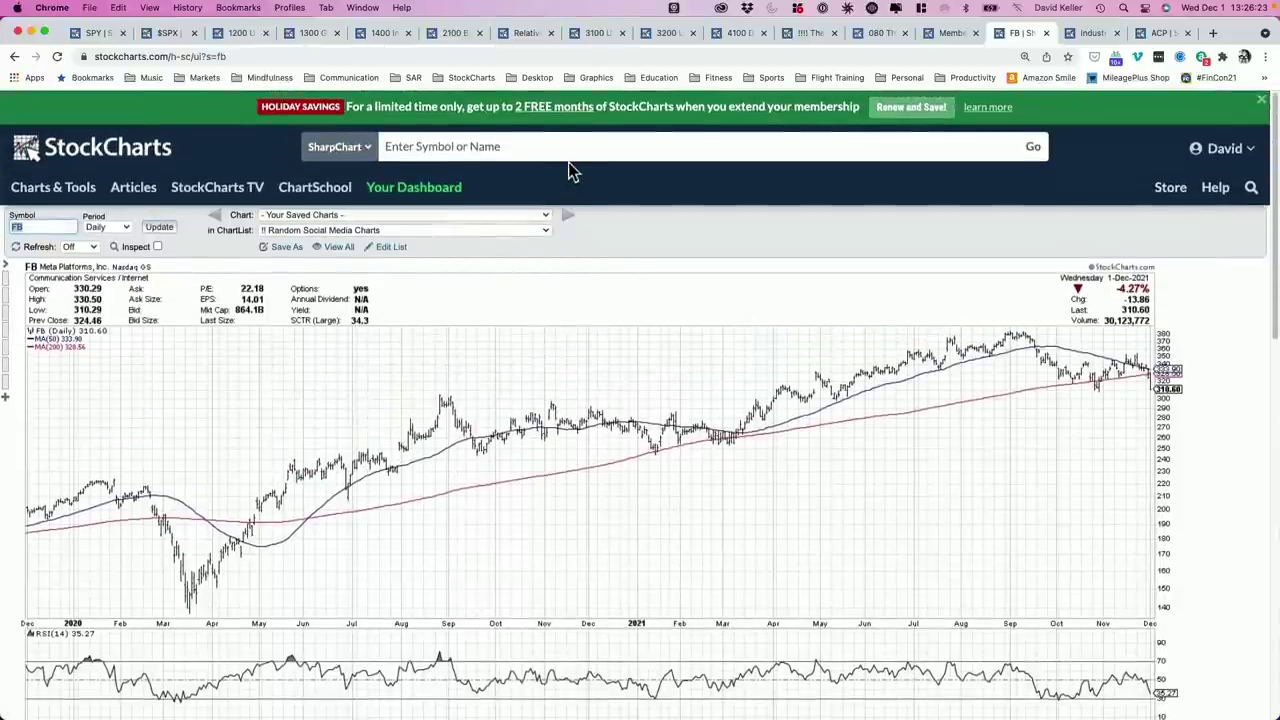
{"action": "left_click", "coordinate": [567, 148]}
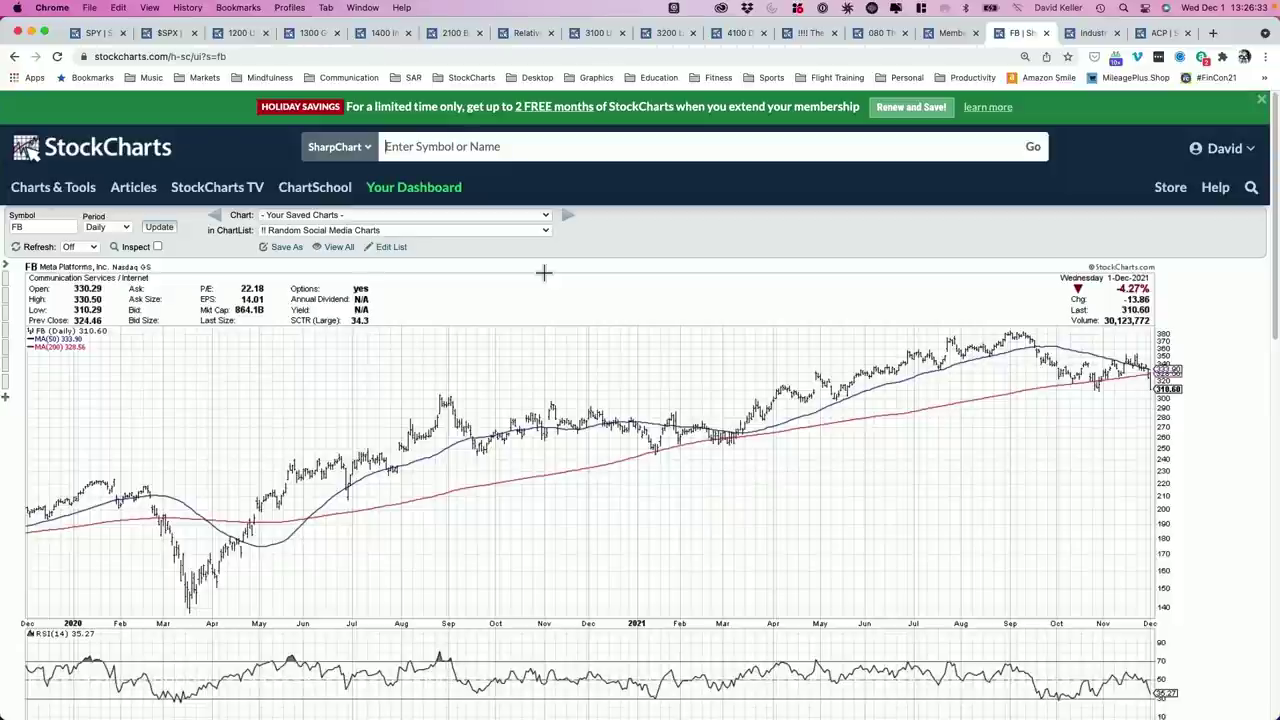
{"action": "type", "text": "a"}
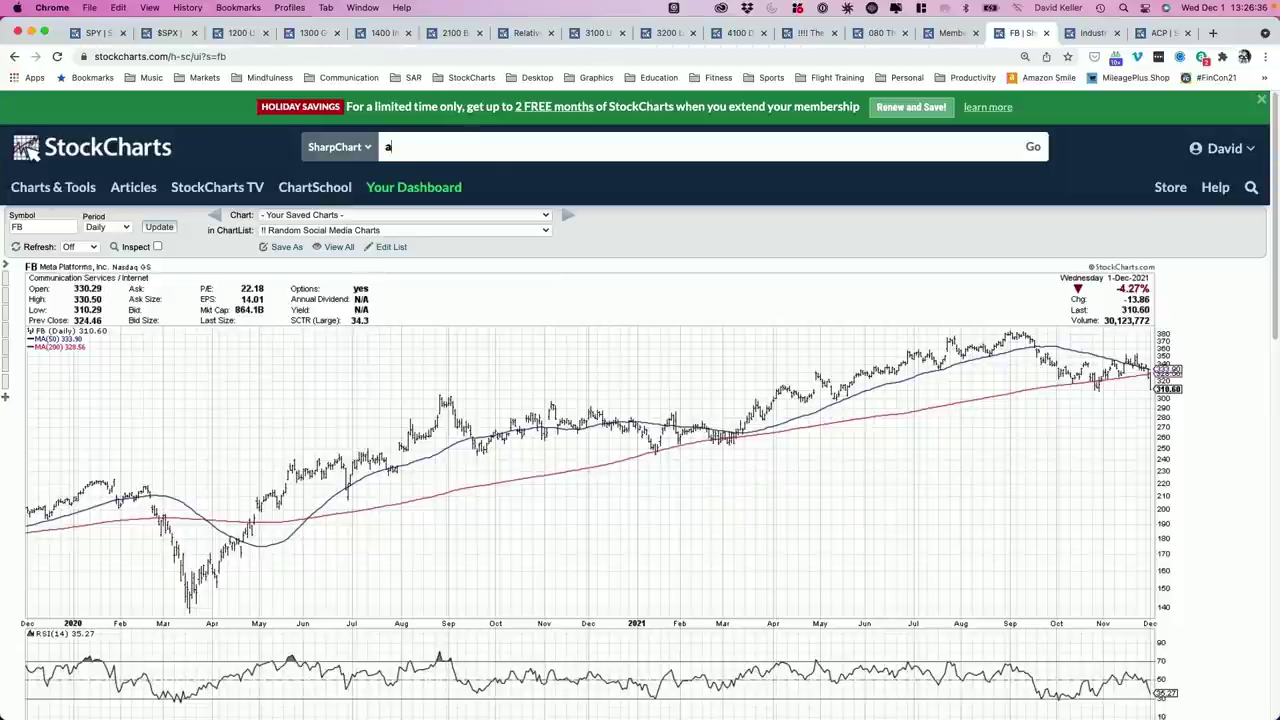
{"action": "type", "text": "tvi"}
{"action": "key", "text": "Return"}
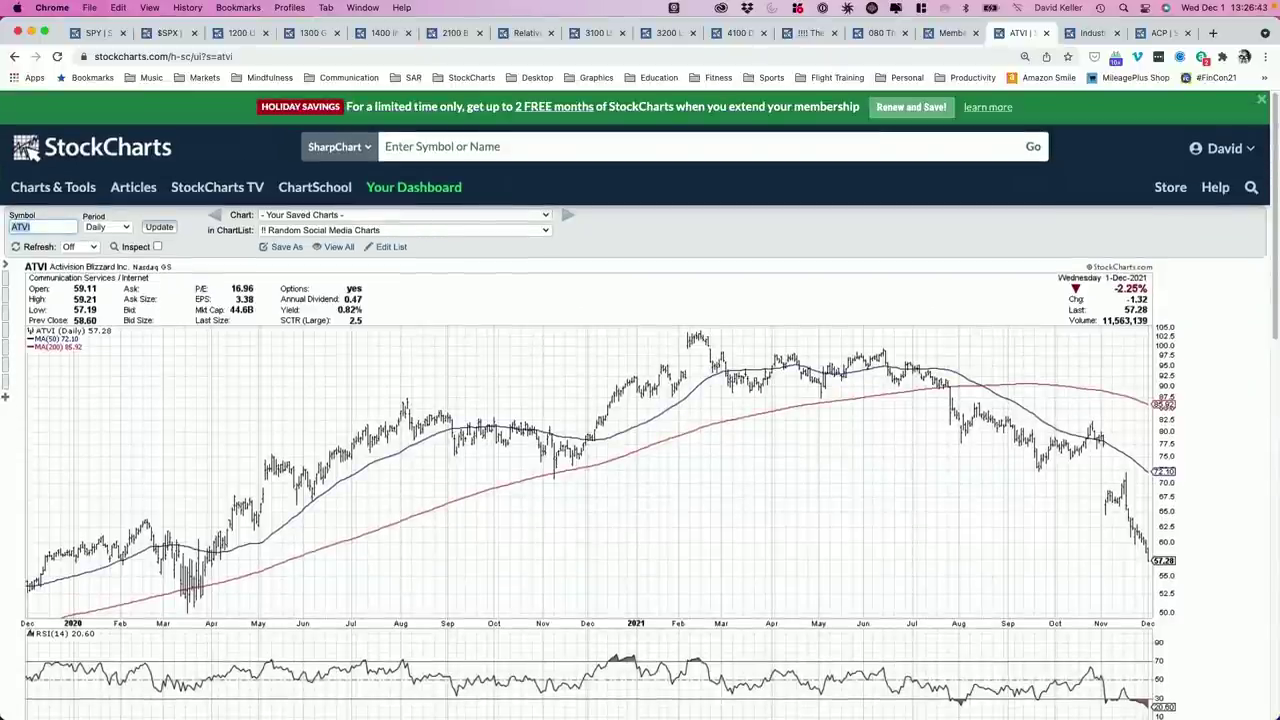
{"action": "scroll", "coordinate": [451, 390], "scroll_direction": "down", "scroll_amount": 2}
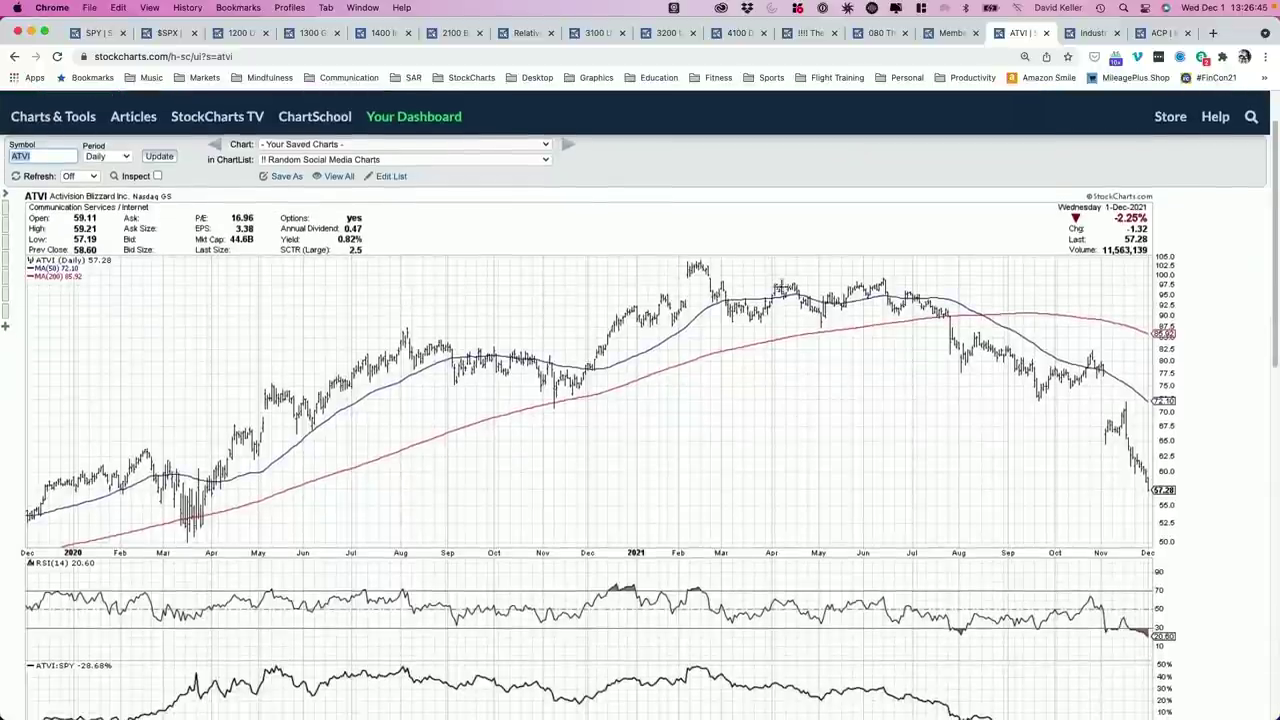
{"action": "scroll", "coordinate": [1014, 383], "scroll_direction": "down", "scroll_amount": 2}
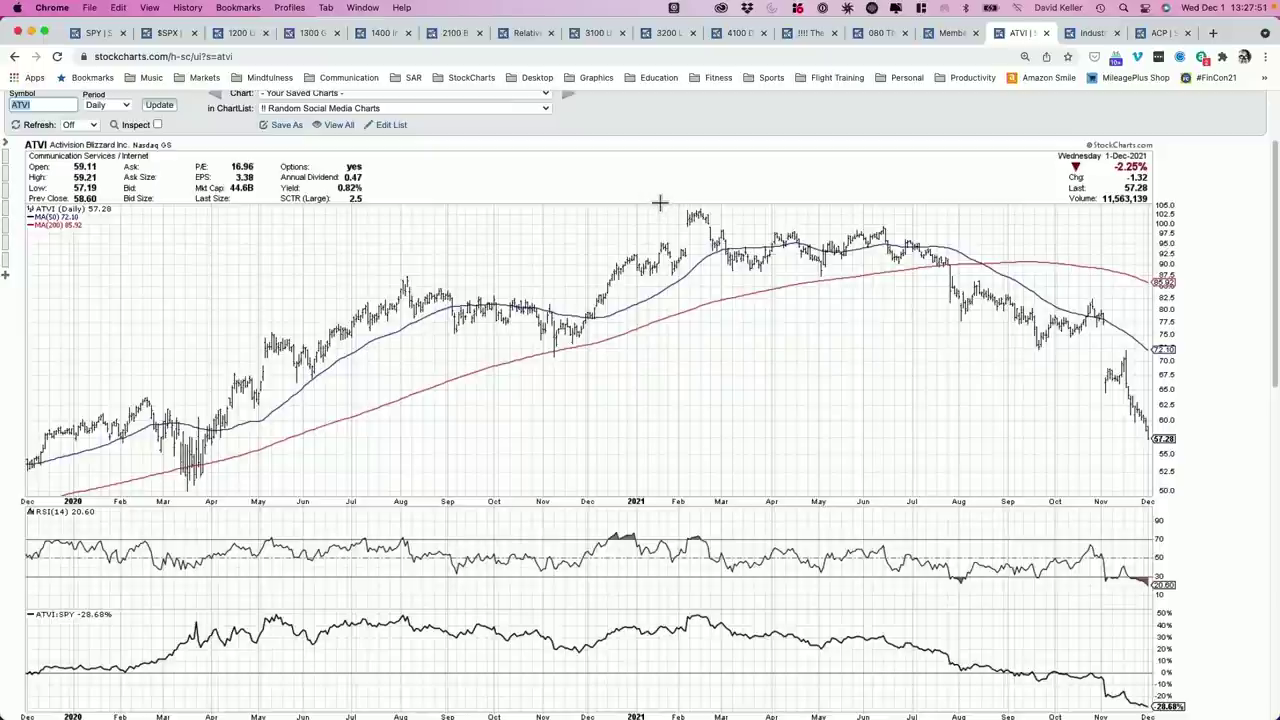
Bring up the daily SharpCharts for the publishing stocks FDS and TRI, one after the other
{"action": "scroll", "coordinate": [645, 205], "scroll_direction": "up", "scroll_amount": 3}
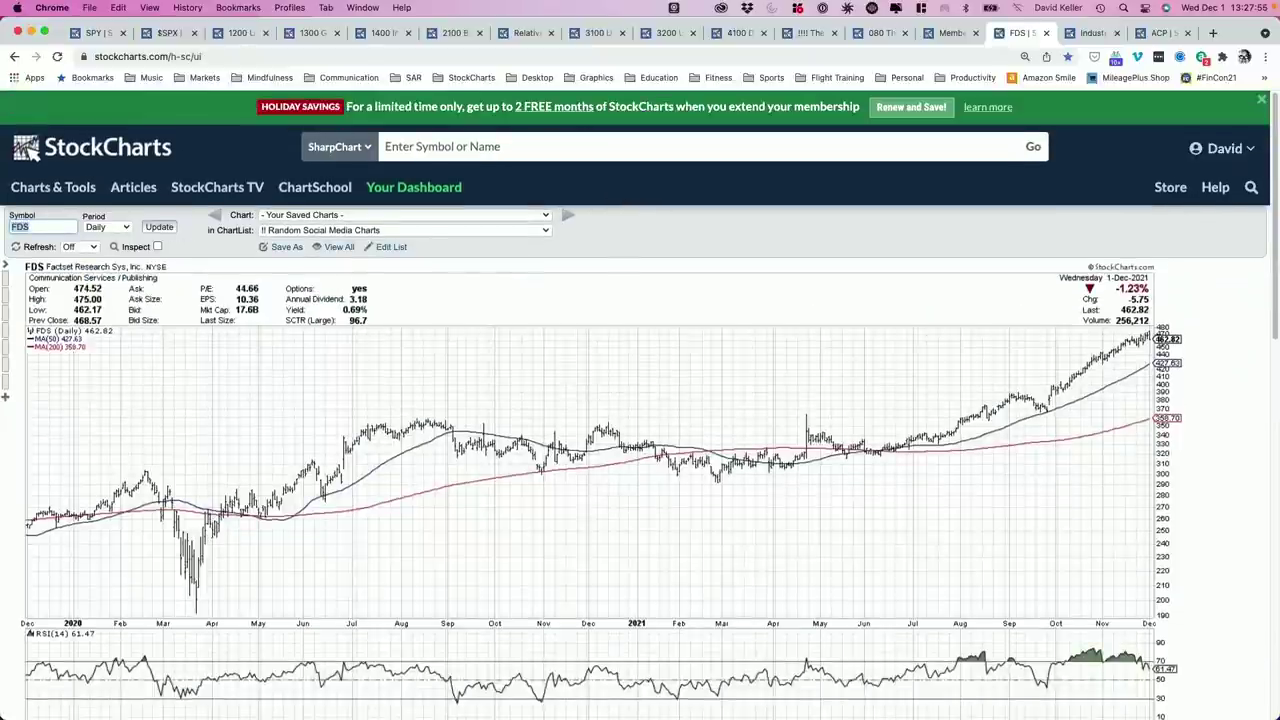
{"action": "type", "text": "i"}
{"action": "key", "text": "Return"}
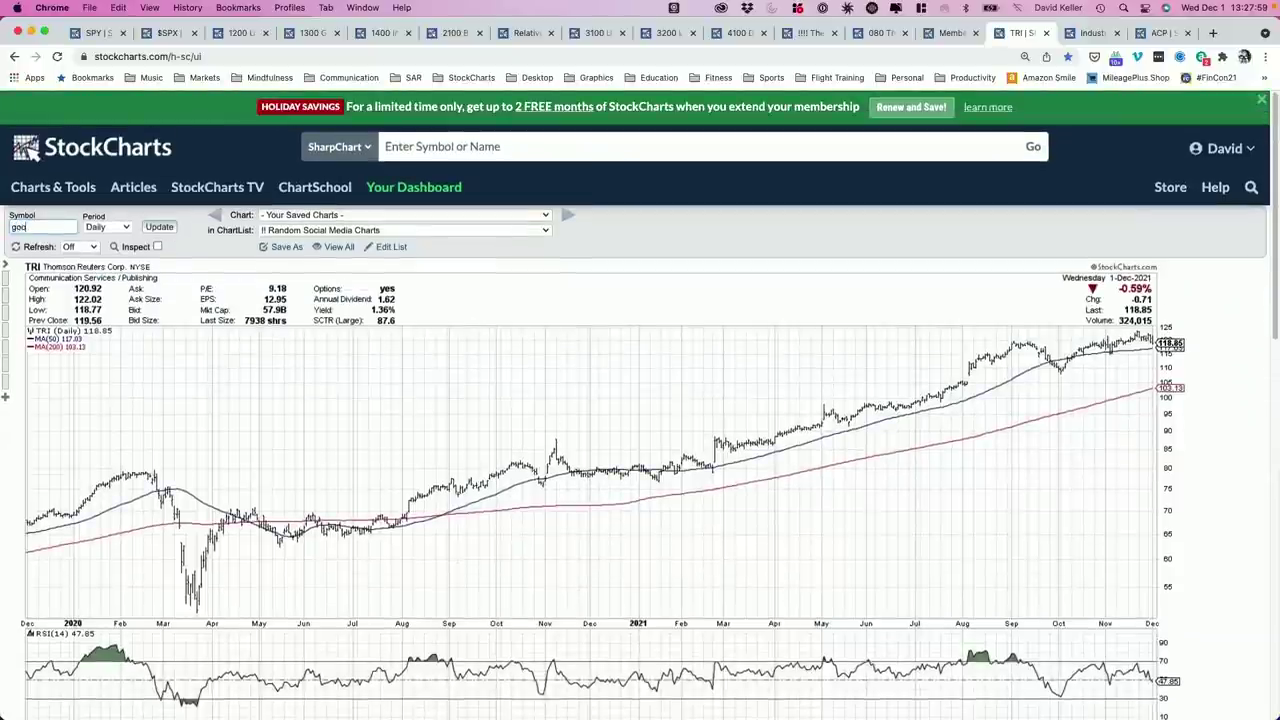
Load the symbol GOOGL in the SharpChart and look over its price and indicator panels
{"action": "type", "text": "googl"}
{"action": "key", "text": "Return"}
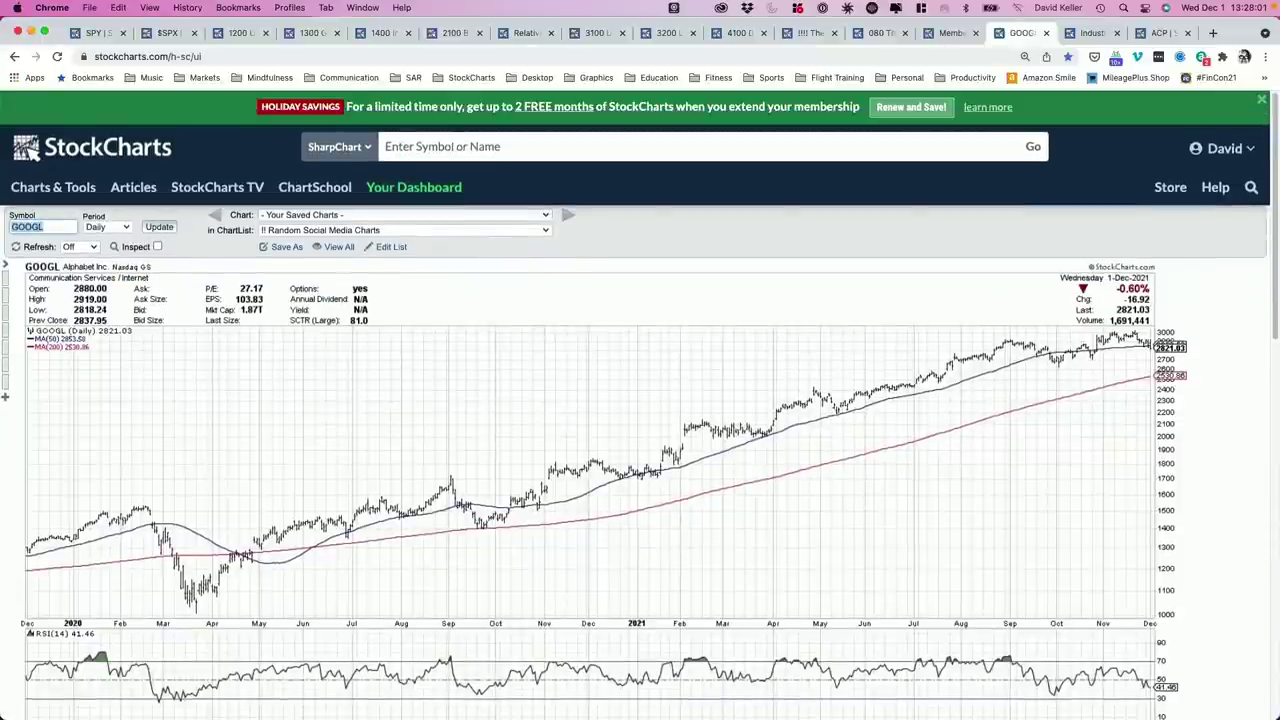
{"action": "scroll", "coordinate": [700, 322], "scroll_direction": "down", "scroll_amount": 3}
{"action": "scroll", "coordinate": [715, 320], "scroll_direction": "up", "scroll_amount": 3}
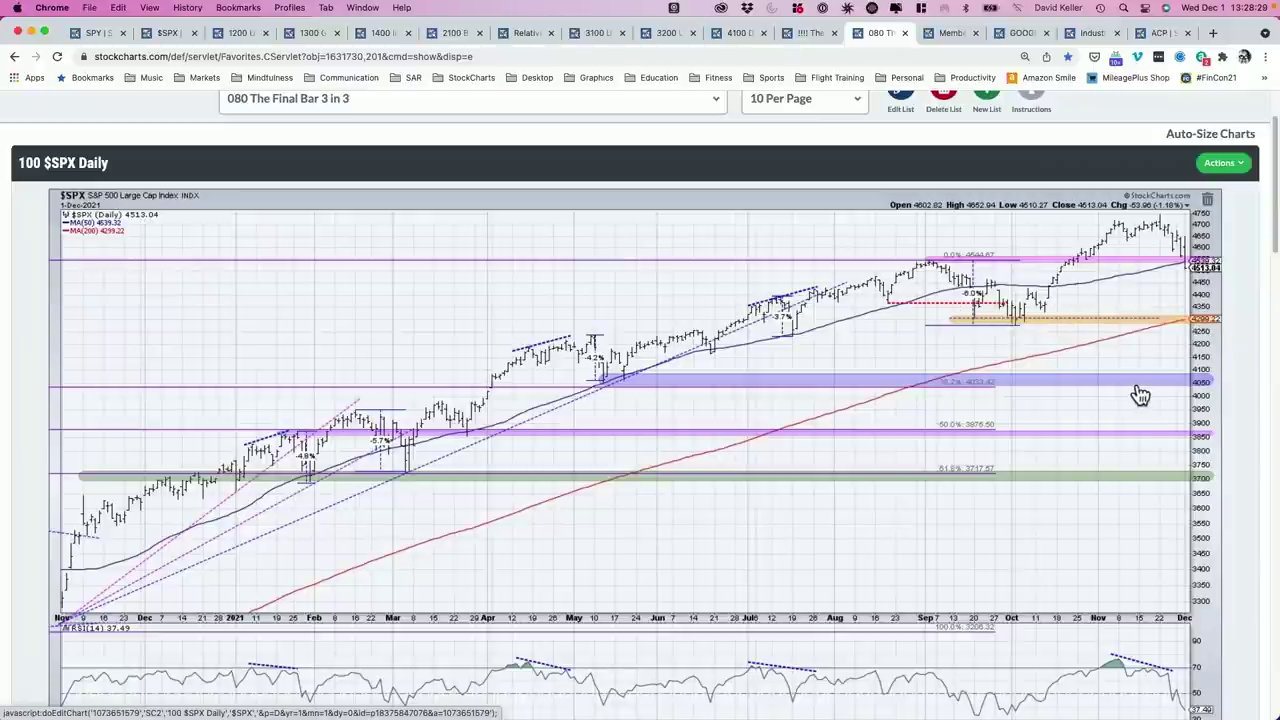
Examine the $SPX, AAL and SMH daily charts in the 080 The Final Bar 3 in 3 ChartList
{"action": "scroll", "coordinate": [1017, 391], "scroll_direction": "down", "scroll_amount": 5}
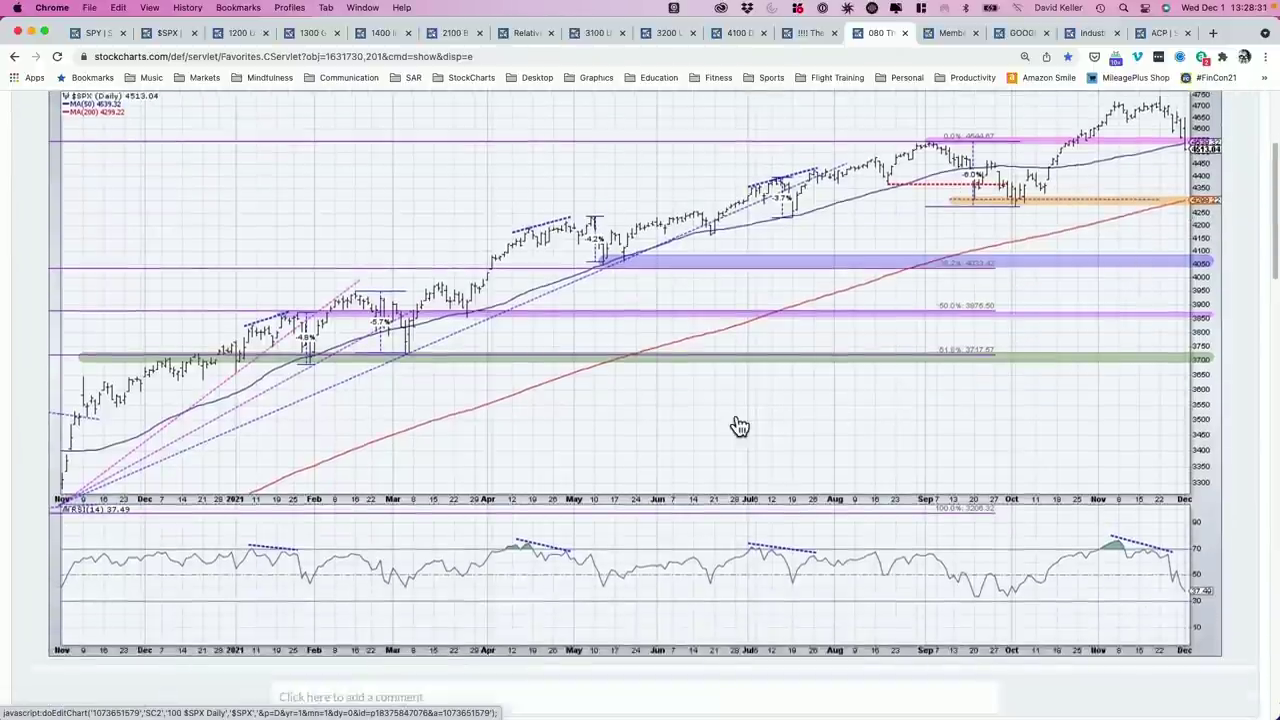
{"action": "scroll", "coordinate": [930, 347], "scroll_direction": "down", "scroll_amount": 1}
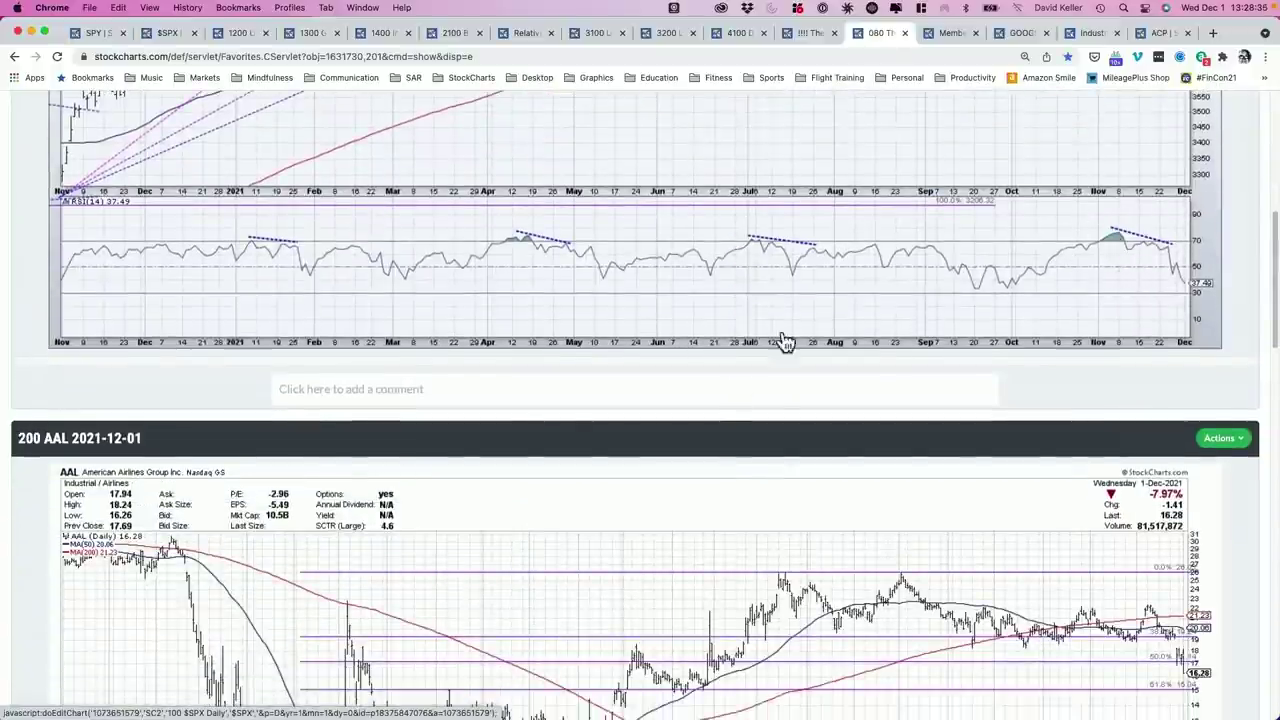
{"action": "scroll", "coordinate": [689, 409], "scroll_direction": "down", "scroll_amount": 3}
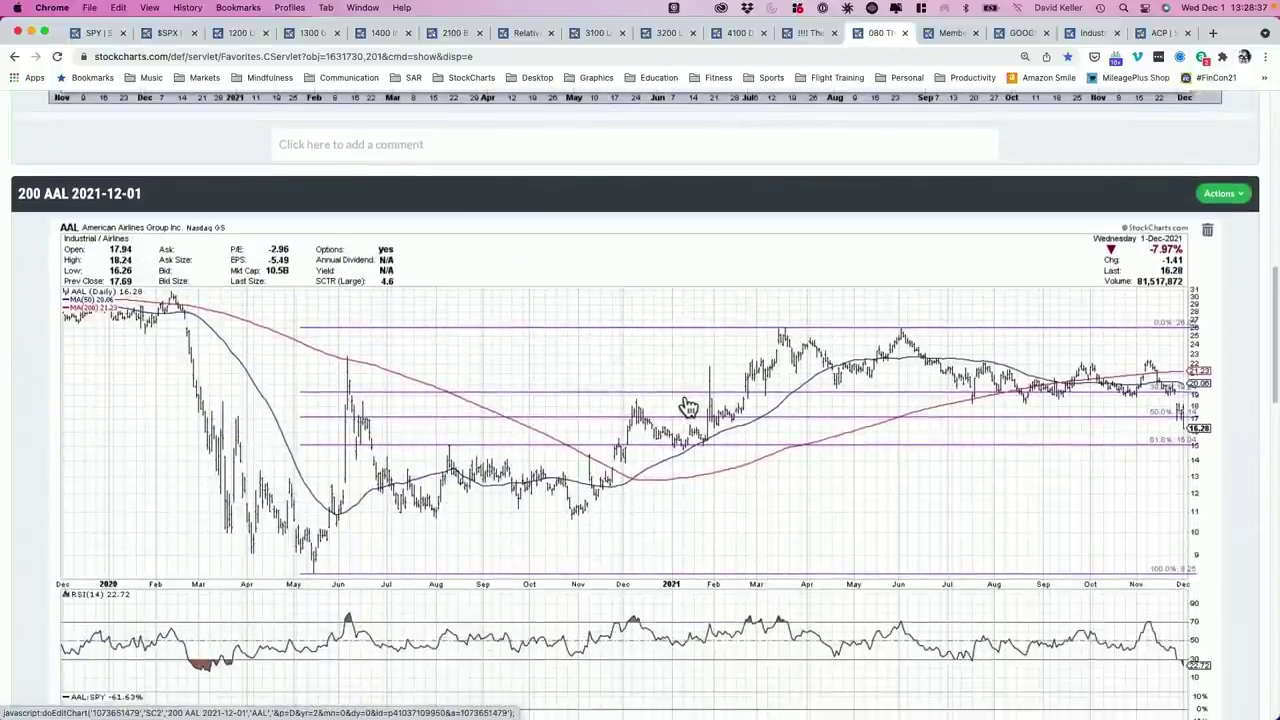
{"action": "scroll", "coordinate": [690, 405], "scroll_direction": "down", "scroll_amount": 2}
{"action": "scroll", "coordinate": [691, 396], "scroll_direction": "up", "scroll_amount": 1}
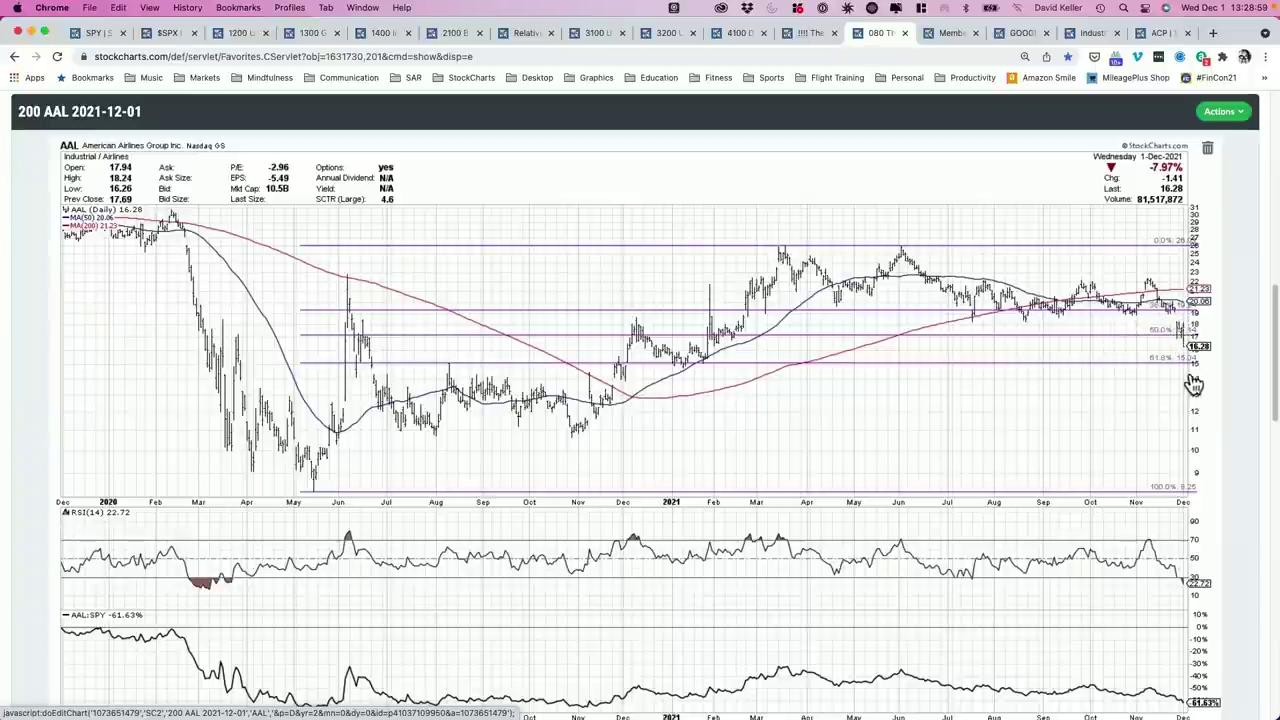
{"action": "scroll", "coordinate": [997, 413], "scroll_direction": "down", "scroll_amount": 2}
{"action": "scroll", "coordinate": [997, 413], "scroll_direction": "down", "scroll_amount": 10}
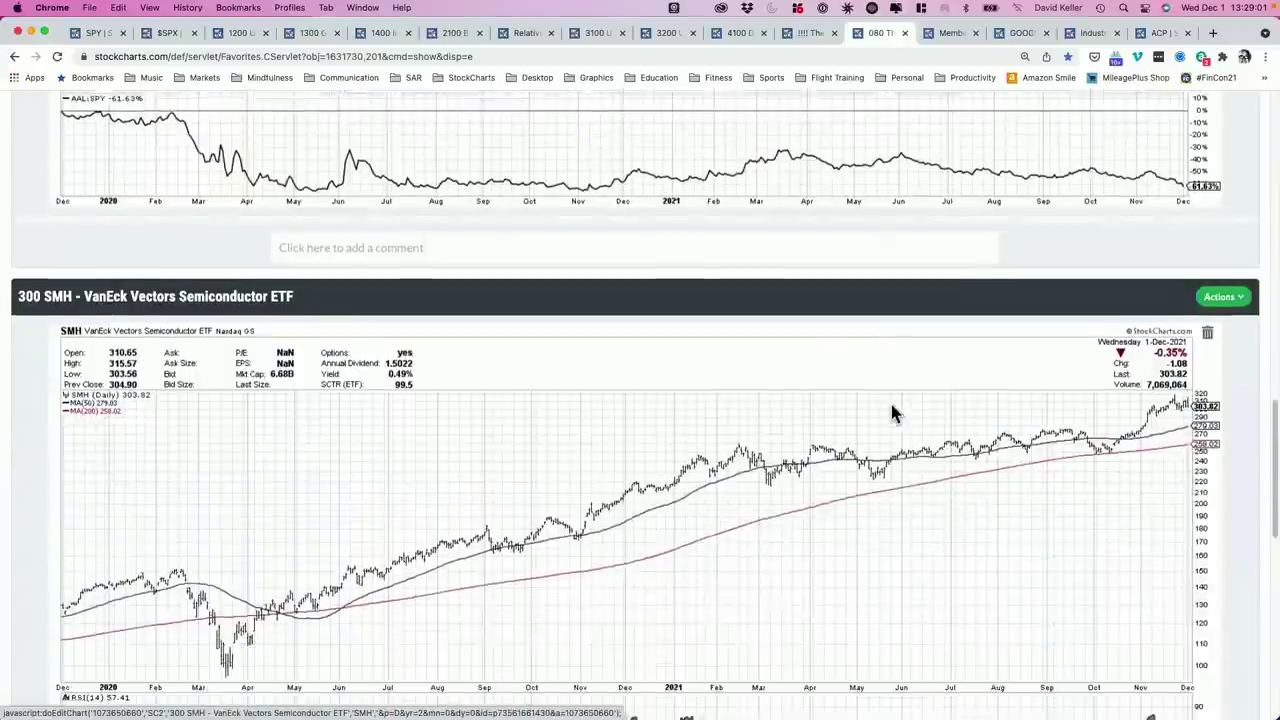
{"action": "scroll", "coordinate": [846, 406], "scroll_direction": "down", "scroll_amount": 1}
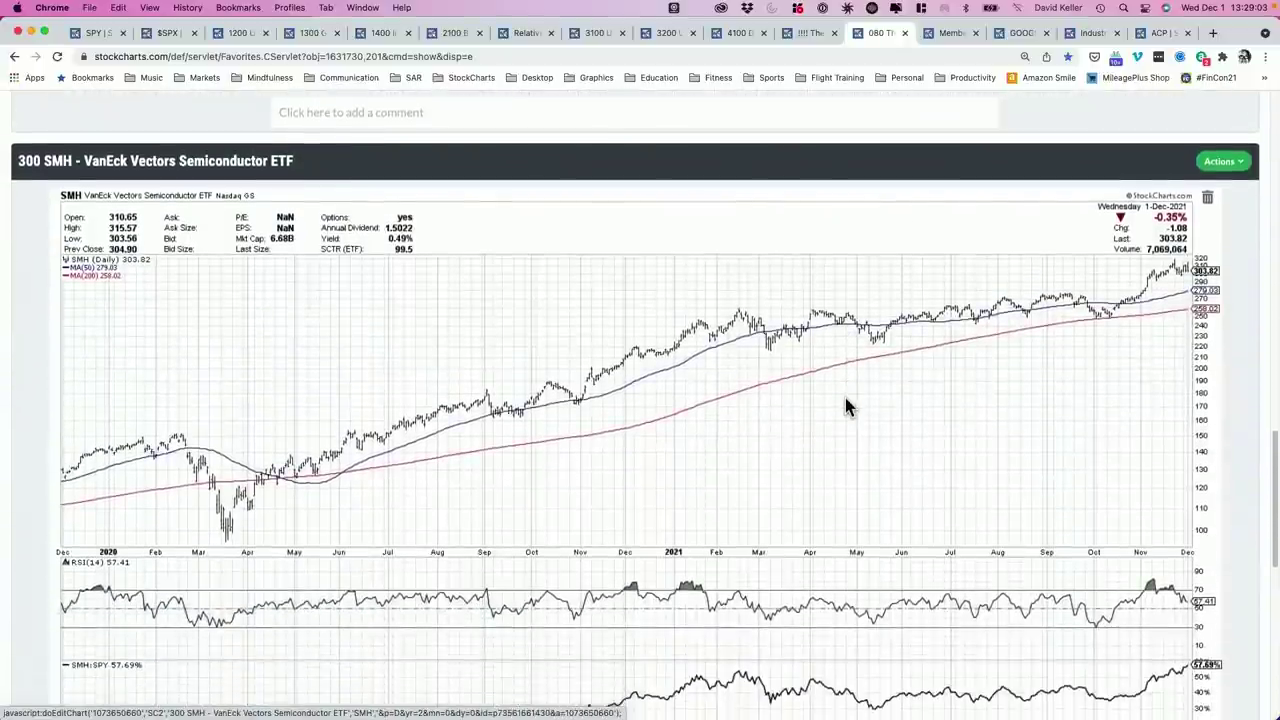